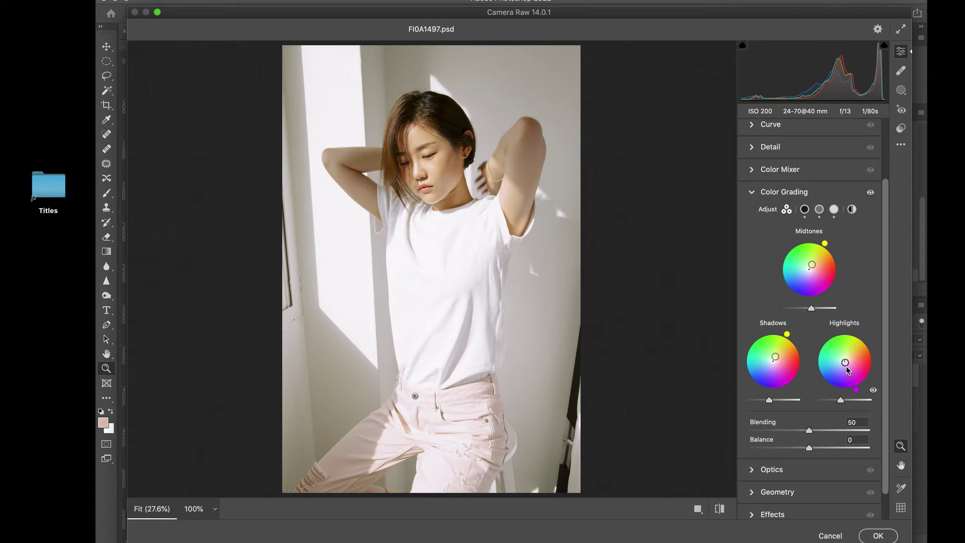
Step: Shift the highlights tint of the portrait to a subtle blue in Color Grading
mouse_move(856, 390)
drag(856, 391, 819, 377)
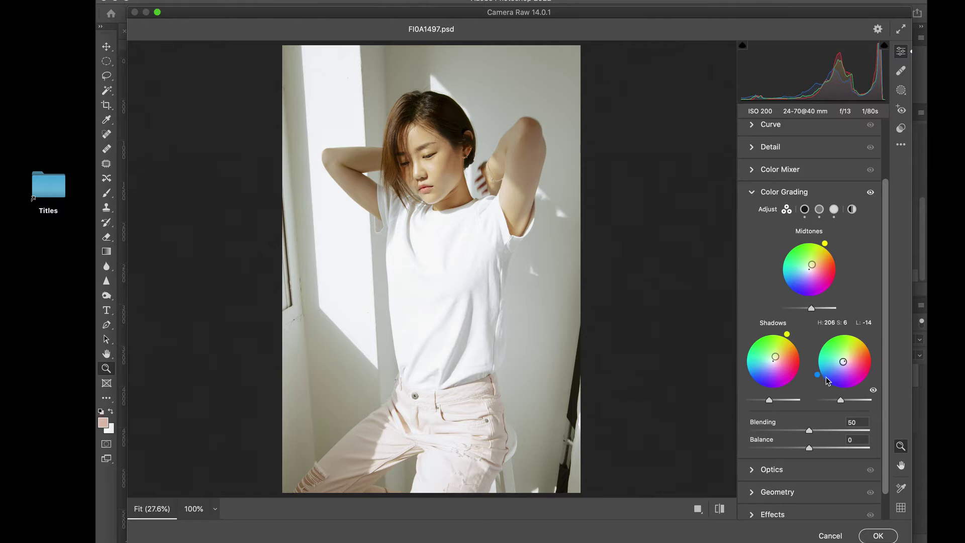
drag(819, 379, 845, 366)
Step: Compare the portrait with and without color grading, and reduce the midtones tint to hue 59, saturation about 6
click(871, 194)
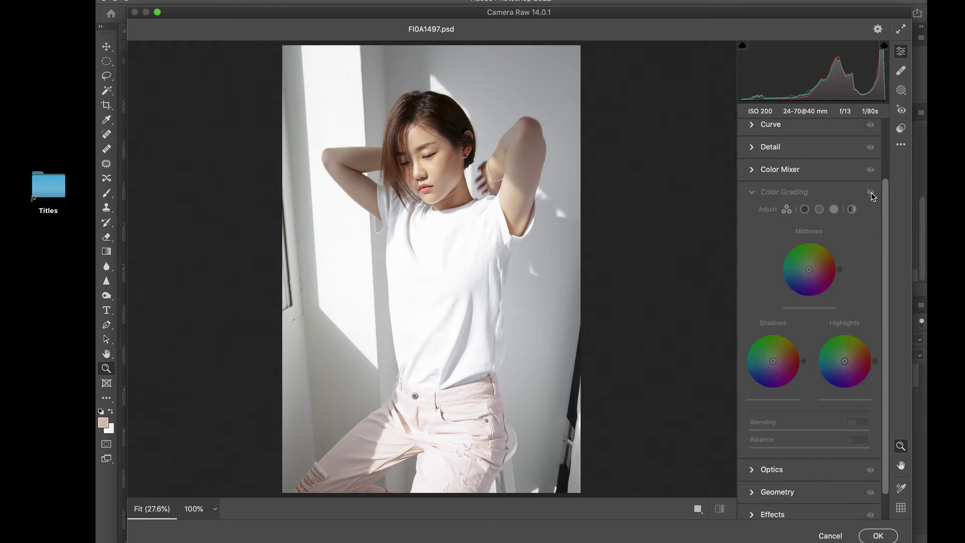
click(871, 194)
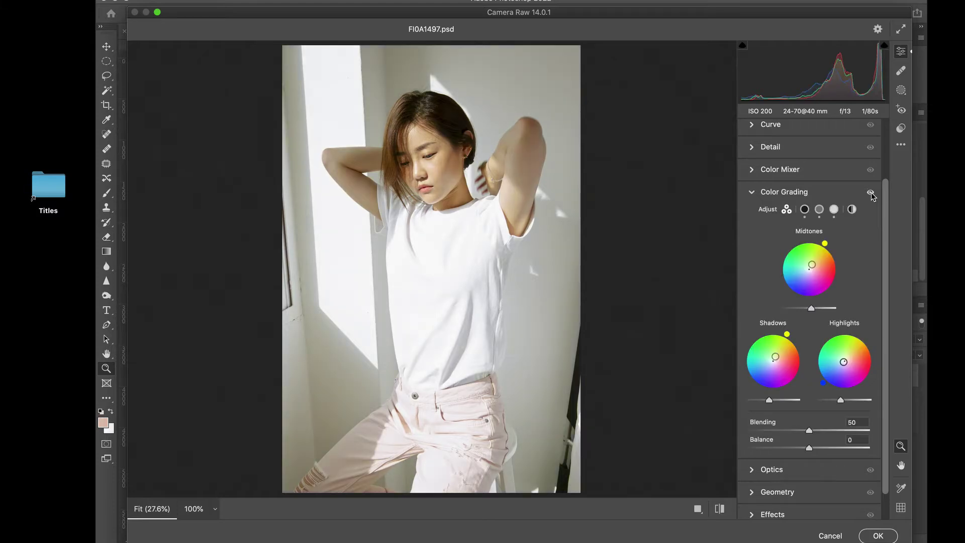
click(871, 194)
click(871, 194)
click(871, 194)
click(871, 194)
click(871, 194)
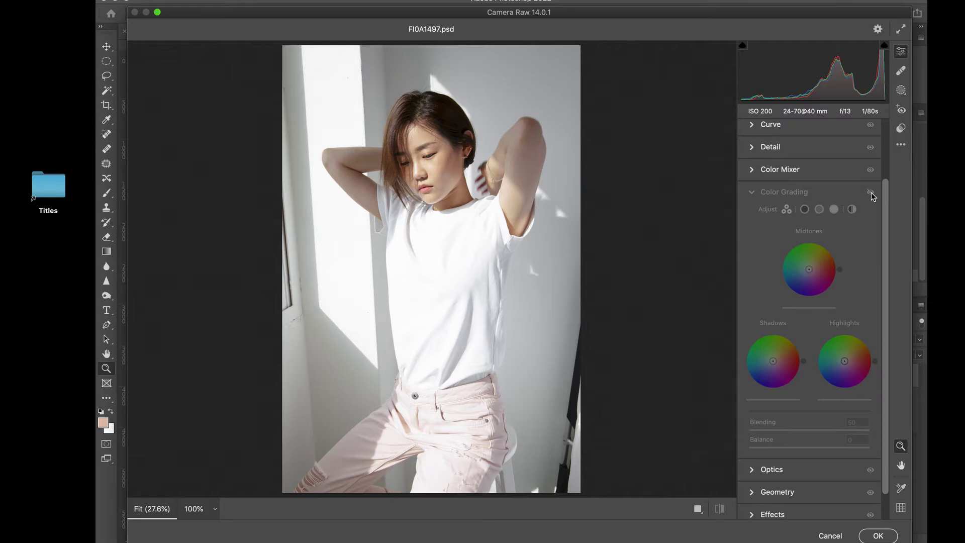
click(872, 194)
click(871, 194)
click(872, 194)
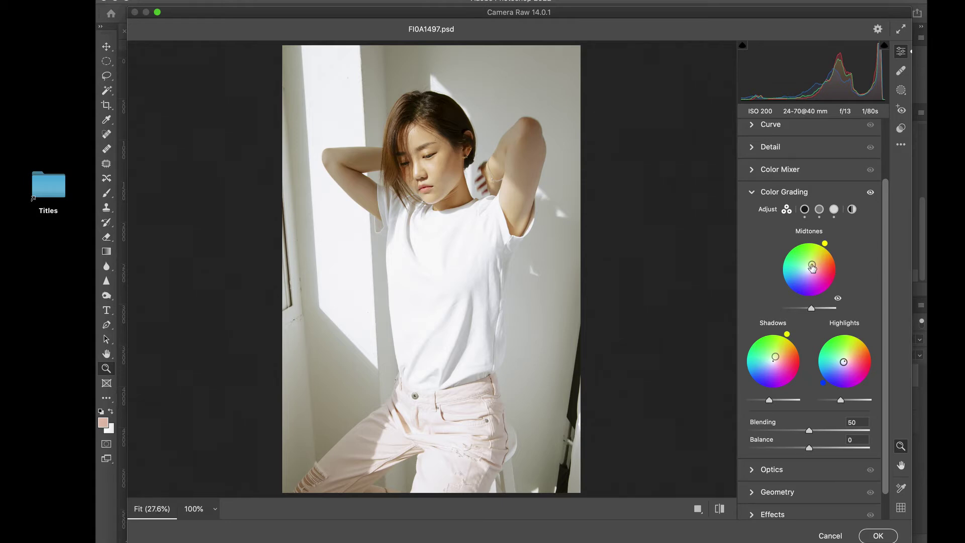
drag(812, 267, 804, 280)
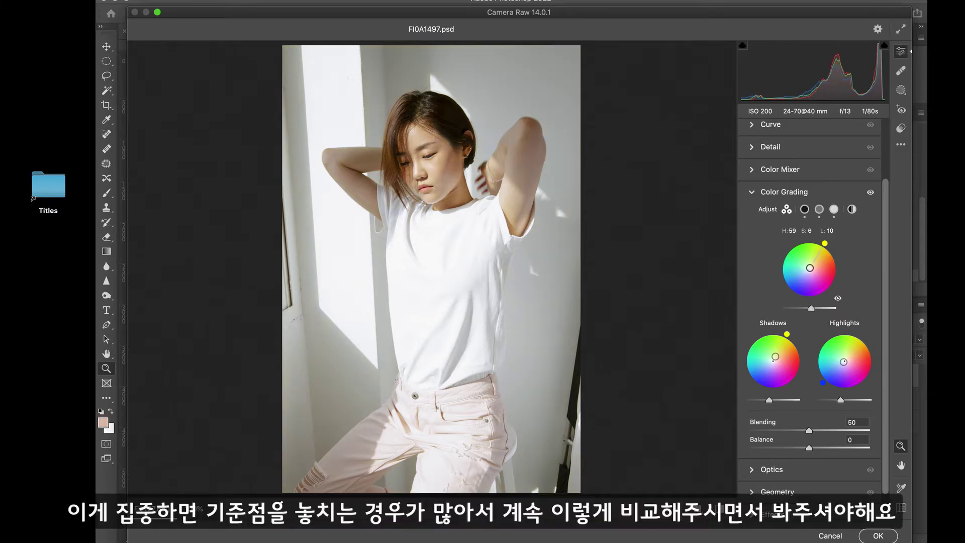
Step: Check the reduced midtones tint against the ungraded portrait, and raise the shadows luminance slightly in Color Grading
click(871, 193)
click(871, 192)
click(871, 193)
click(871, 192)
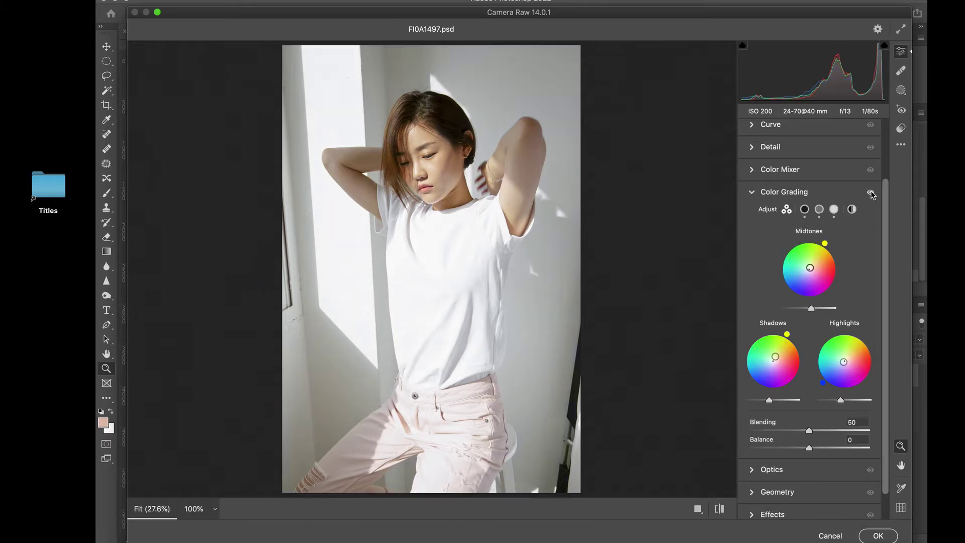
click(872, 192)
click(871, 192)
click(871, 192)
click(871, 192)
click(871, 193)
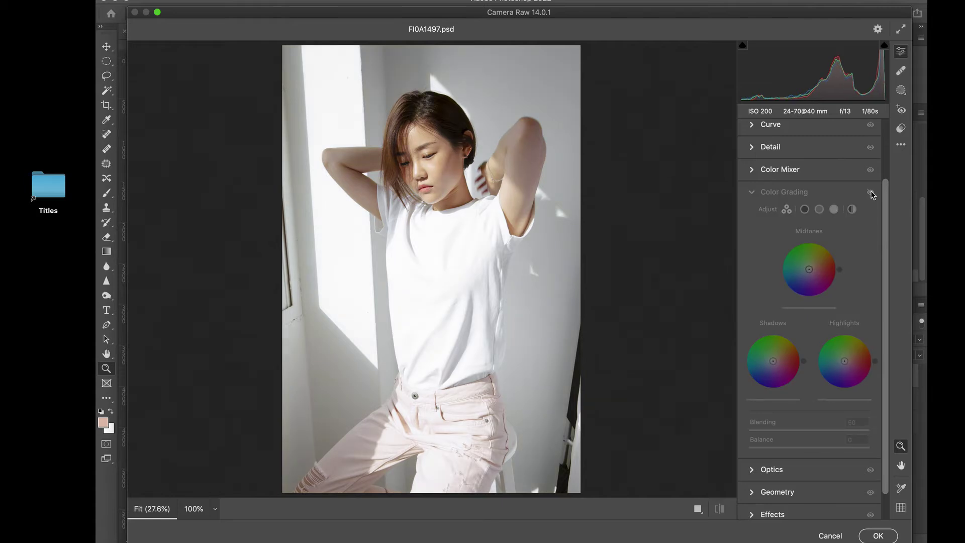
click(872, 193)
click(871, 192)
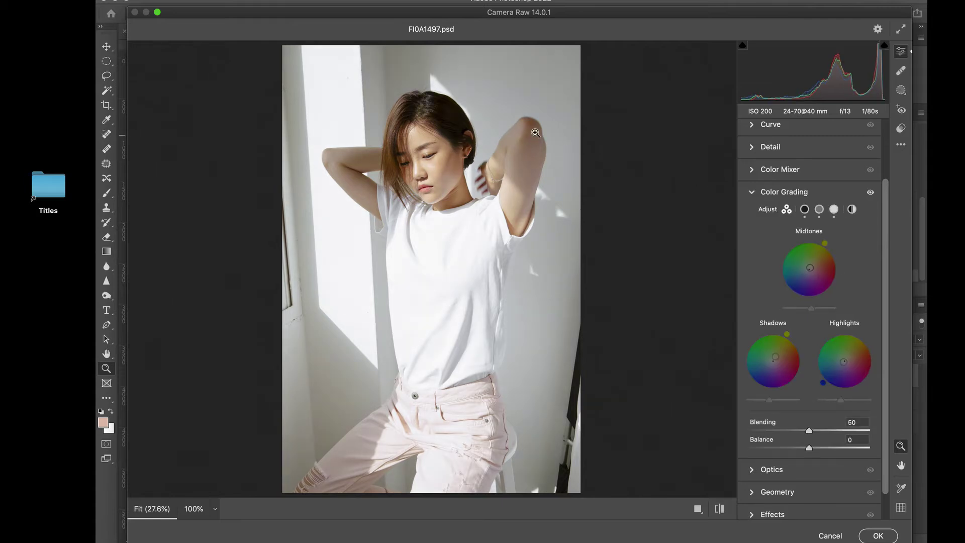
click(871, 192)
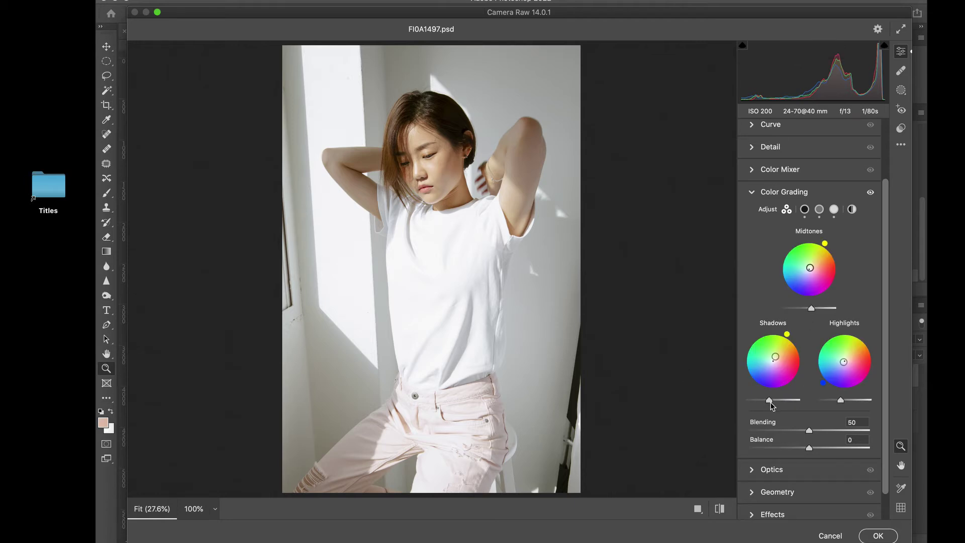
drag(770, 400, 781, 403)
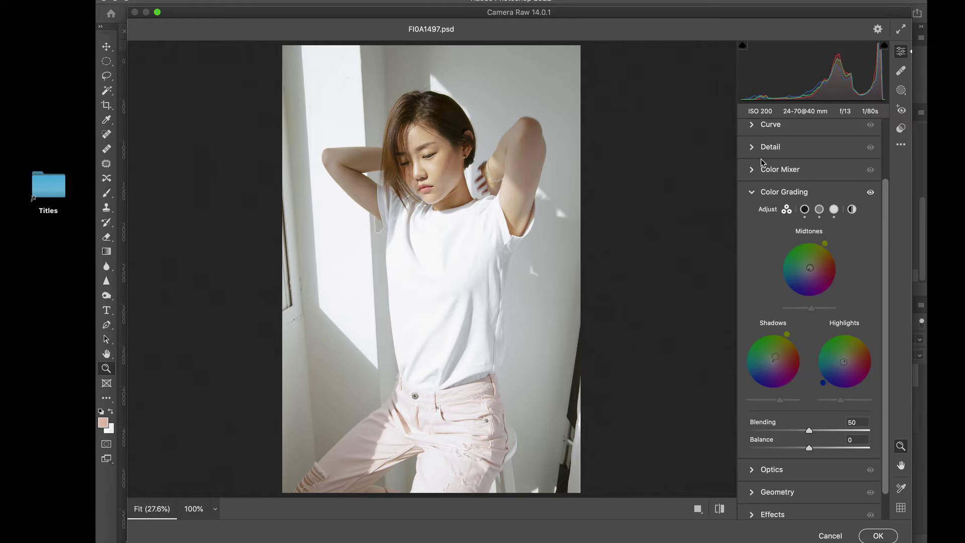
Step: Try raising the portrait's Contrast to +22 in the Basic adjustments
scroll(887, 212, up, 1)
scroll(888, 156, up, 3)
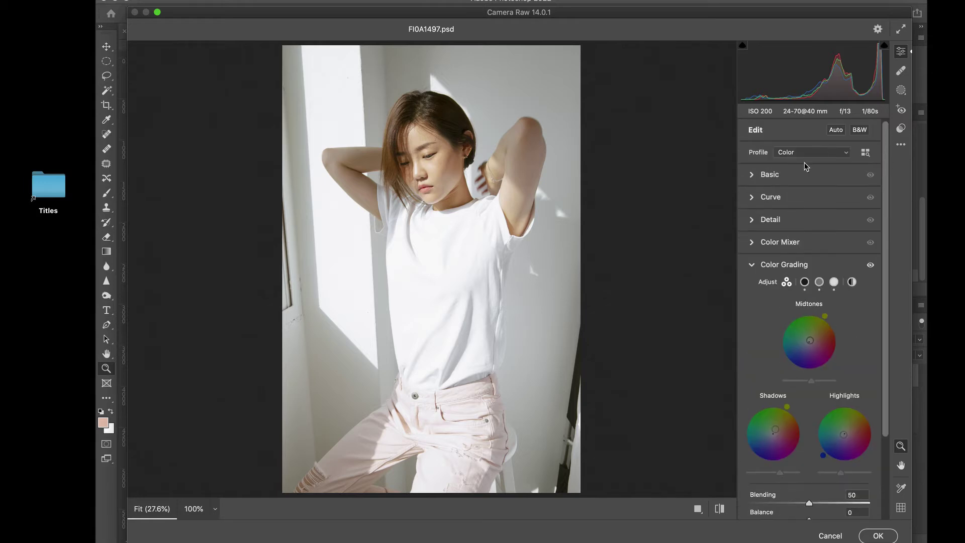
click(752, 176)
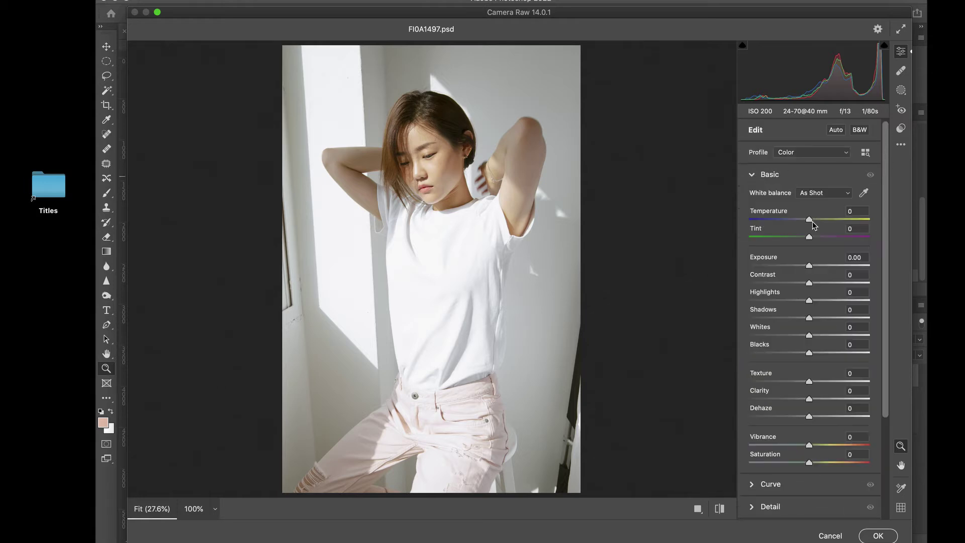
click(823, 284)
drag(823, 285, 805, 286)
click(815, 284)
click(814, 284)
click(816, 284)
mouse_move(810, 288)
mouse_down()
mouse_move(821, 290)
mouse_move(801, 286)
mouse_move(822, 287)
mouse_up()
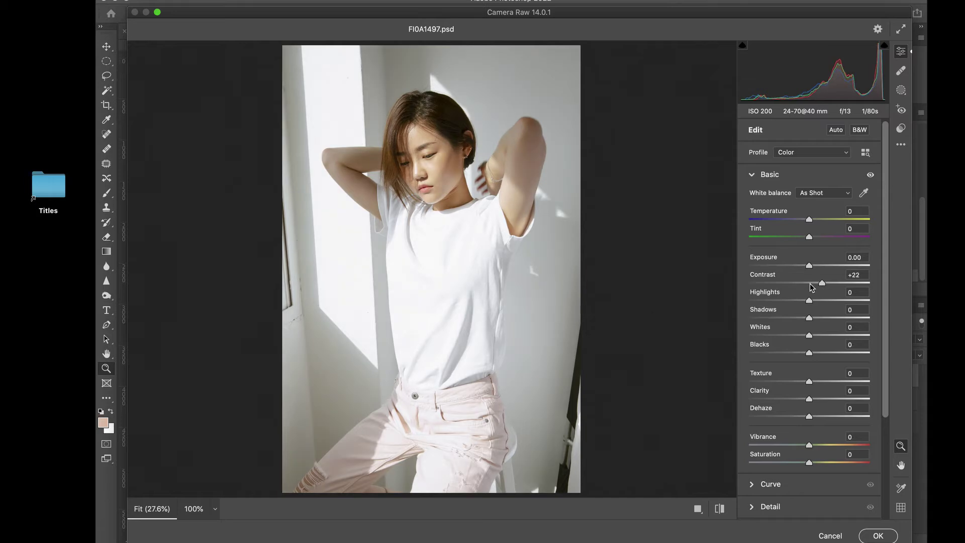
click(811, 286)
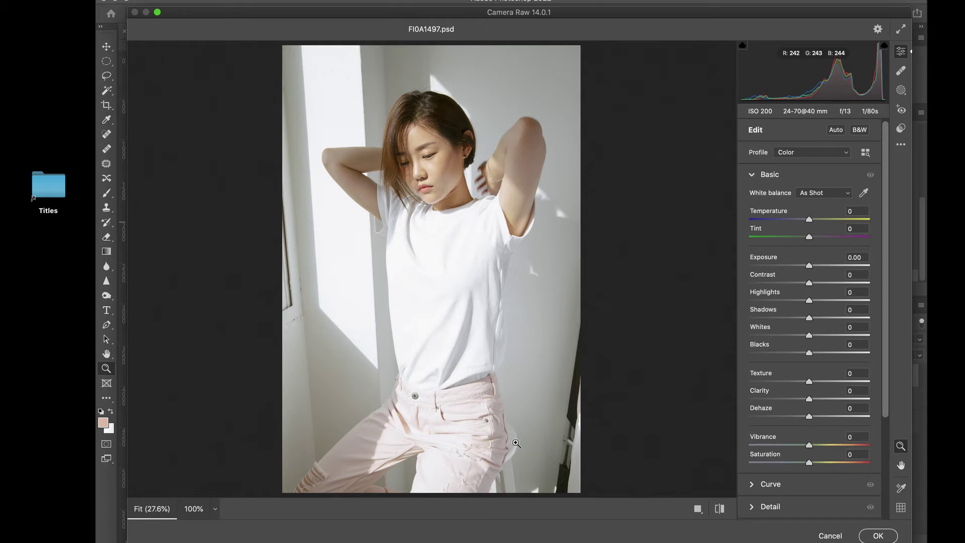
Step: Apply the Camera Raw edits to Layer 1 copy and compare the image with that layer hidden and shown
click(891, 536)
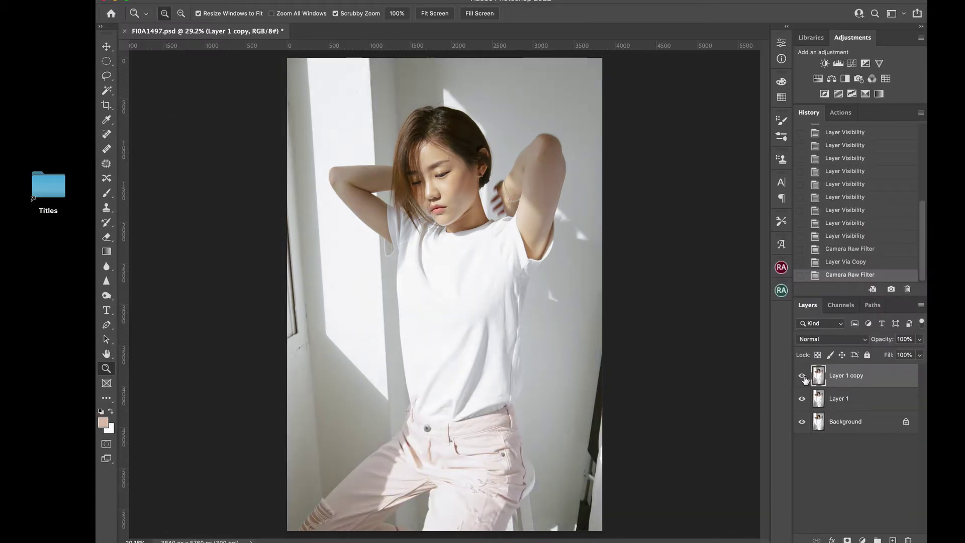
click(803, 376)
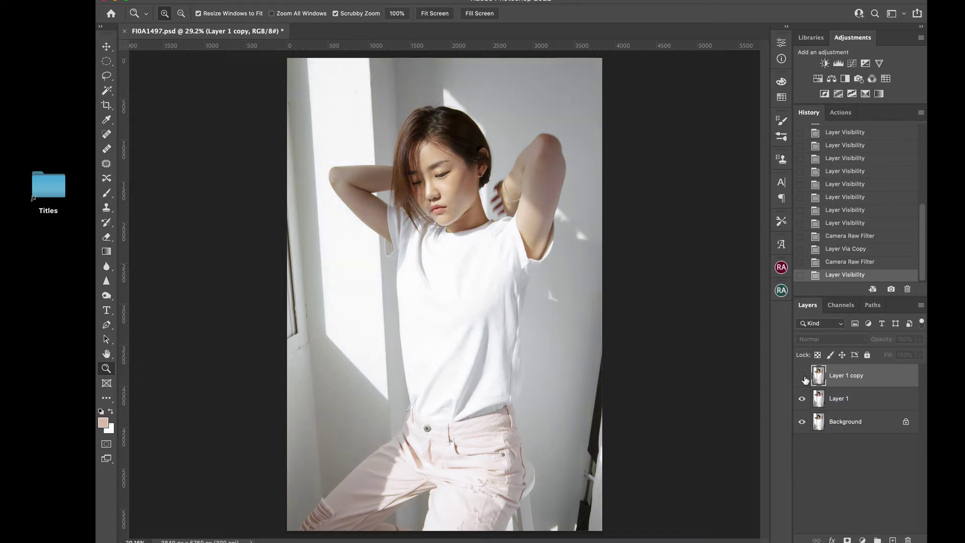
click(803, 376)
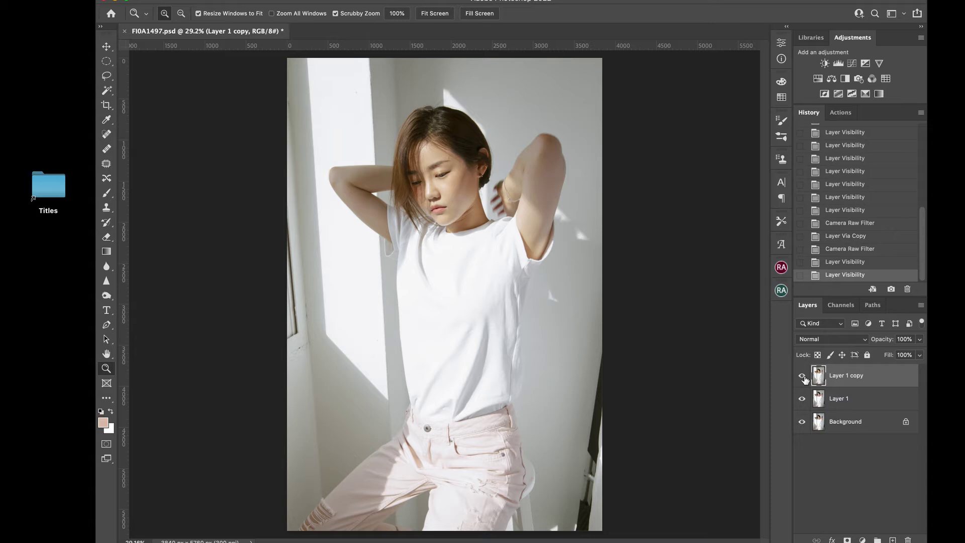
click(802, 376)
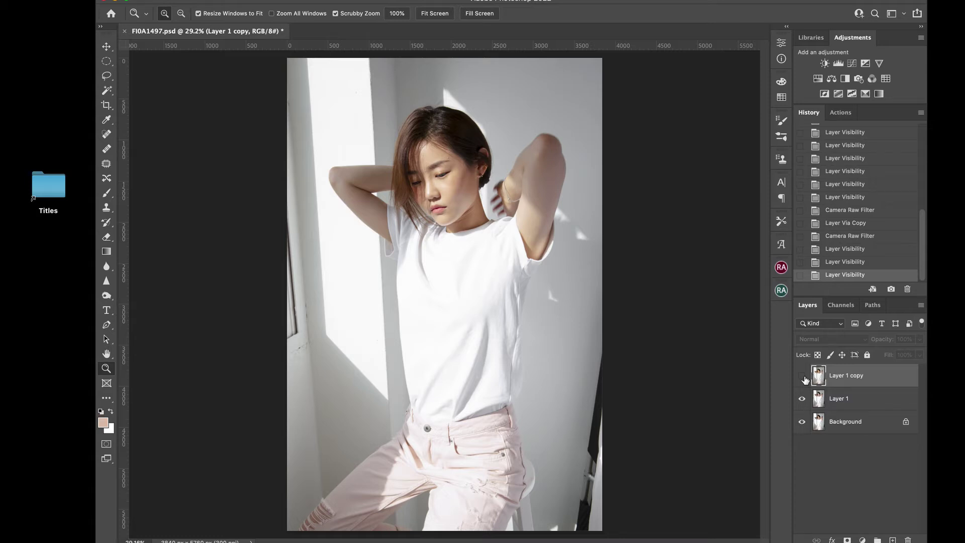
click(803, 376)
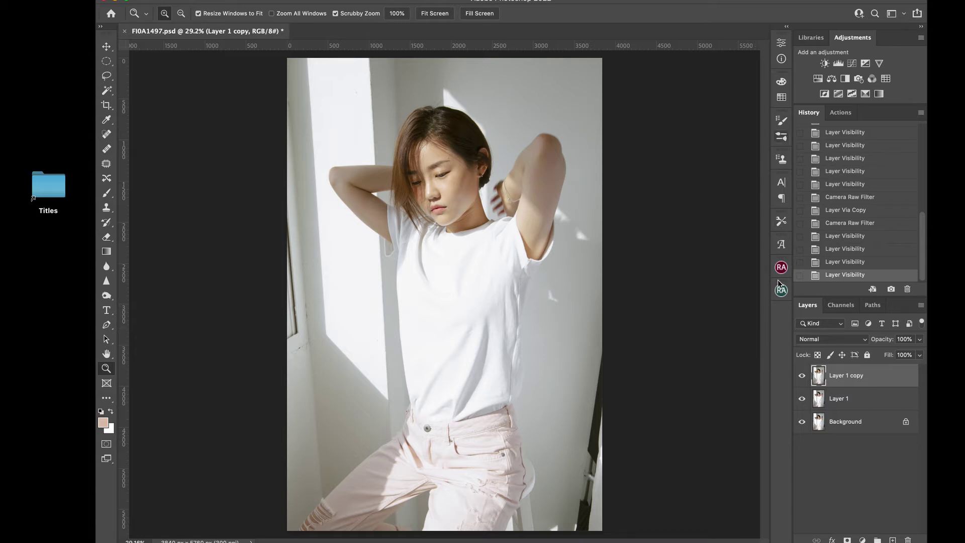
Step: Add a Color Lookup adjustment layer above Layer 1 copy using the Kodak 5205 Fuji 3510 (by Adobe).cube 3D LUT
click(862, 540)
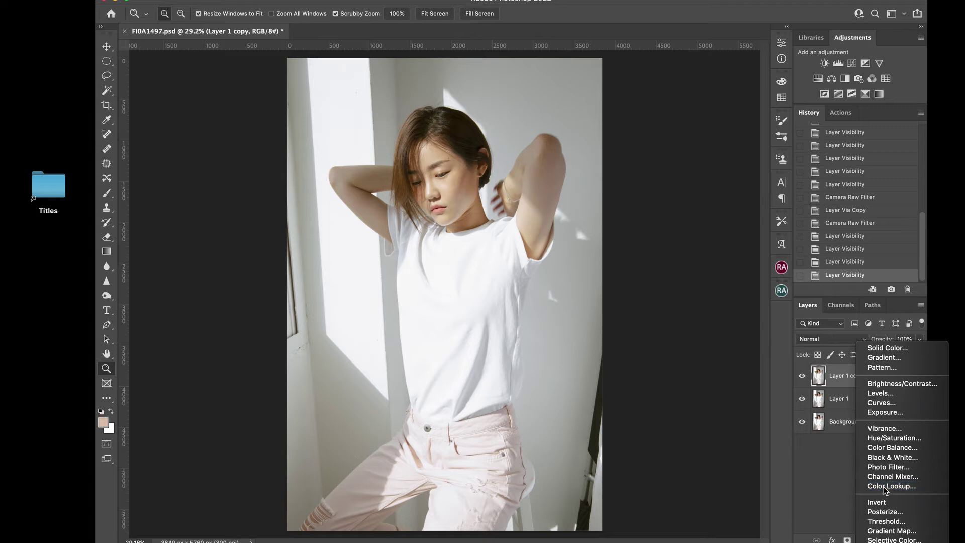
key(Escape)
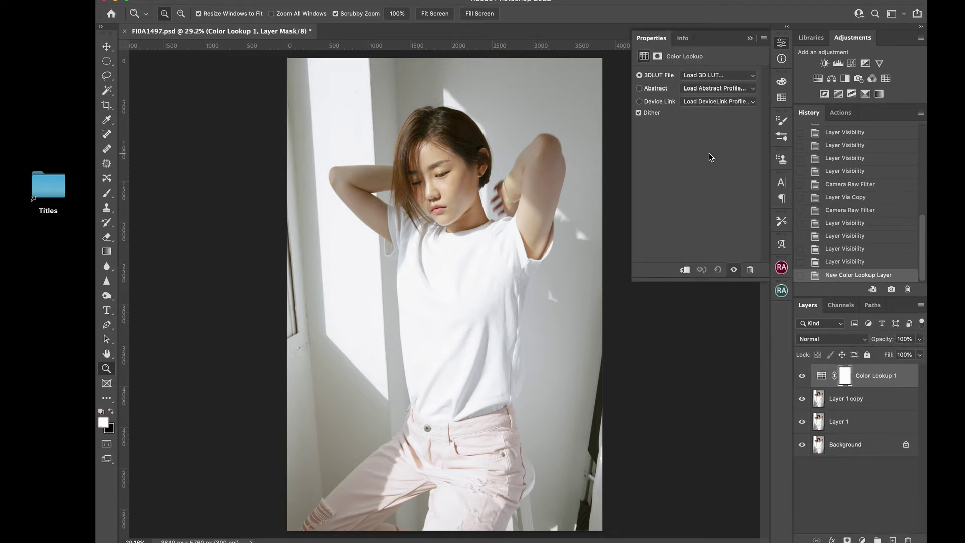
click(714, 76)
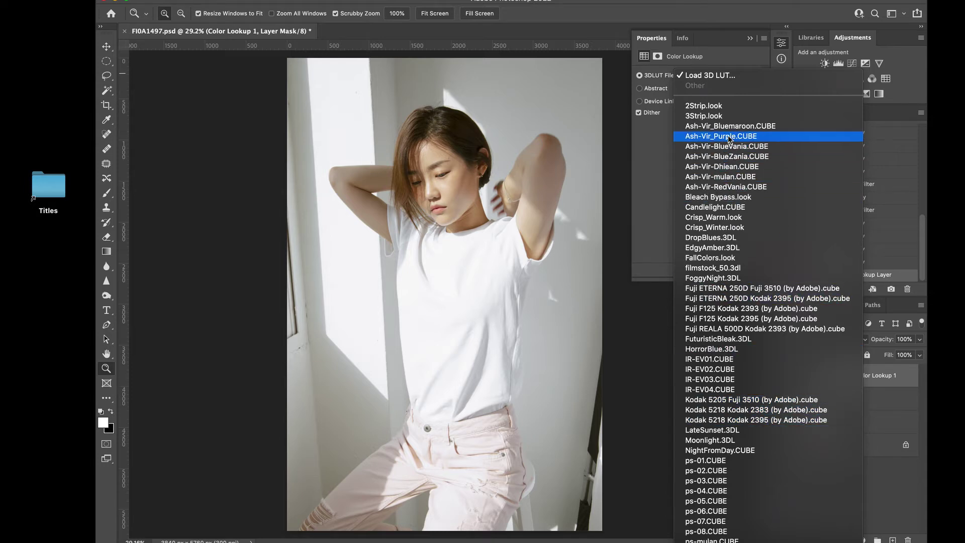
click(742, 400)
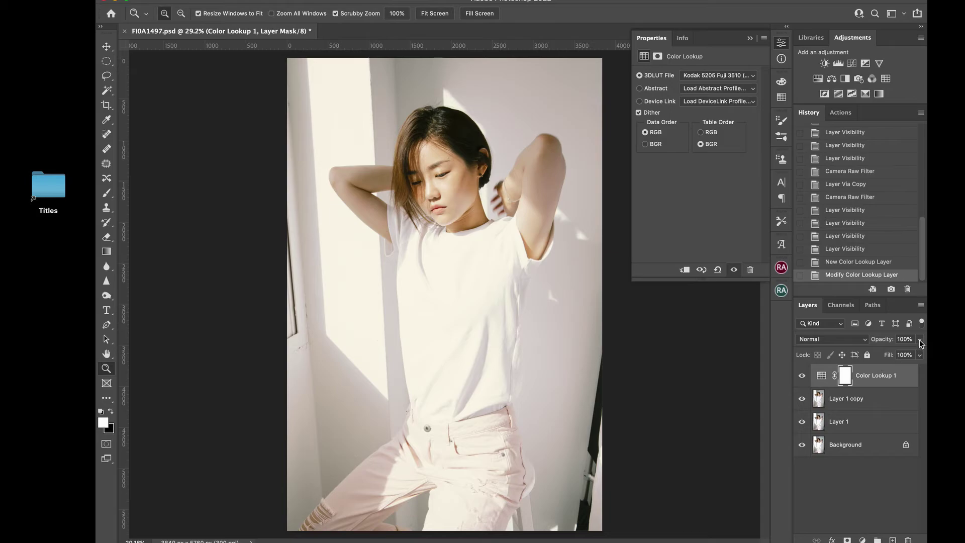
Step: Set the Color Lookup layer's opacity to 42%
click(920, 340)
click(894, 355)
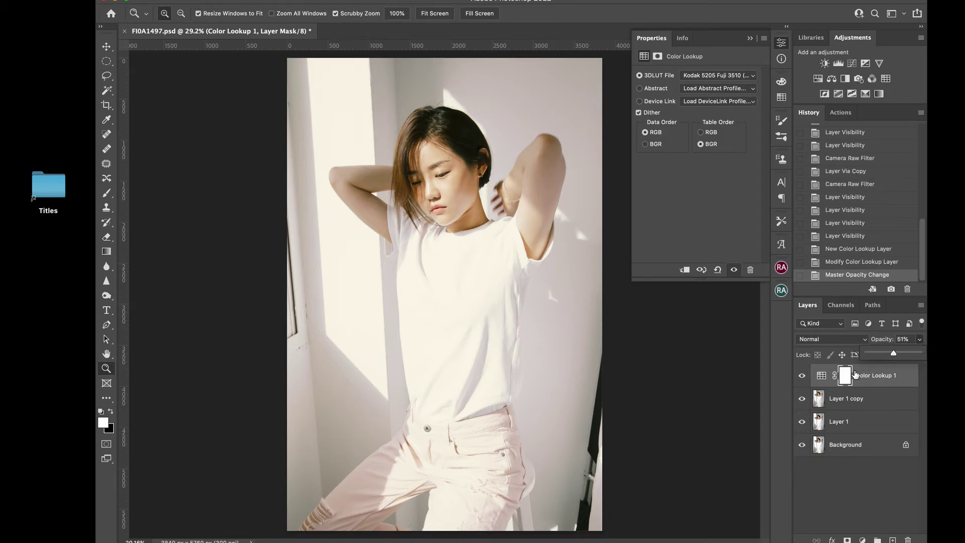
click(901, 353)
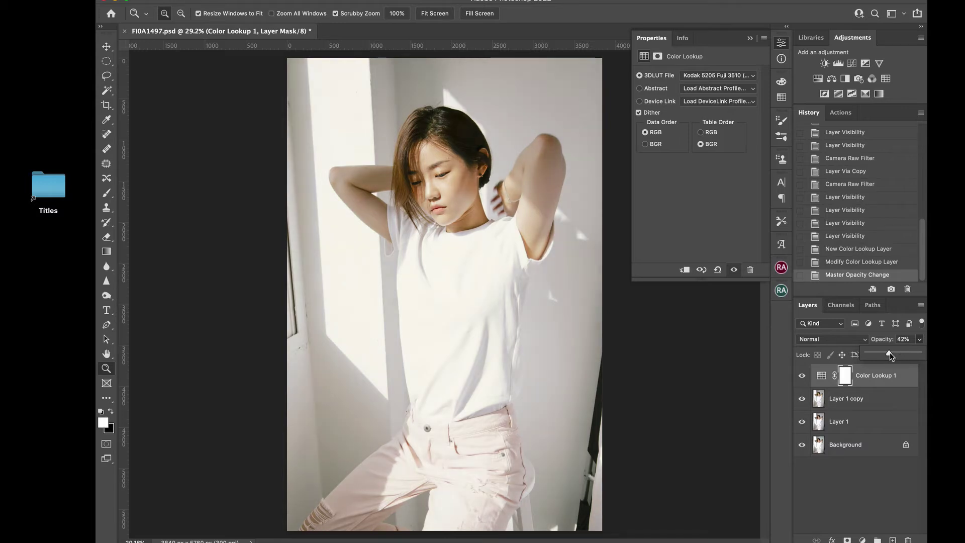
click(890, 354)
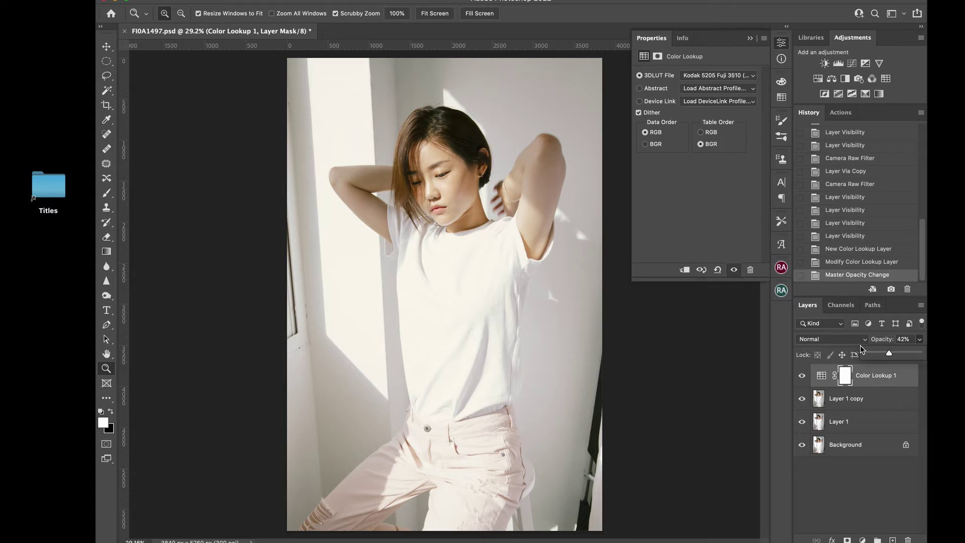
Step: Switch the Color Lookup layer to the Kodak 5218 Kodak 2383 (by Adobe).cube LUT and set its opacity to 32%
click(753, 76)
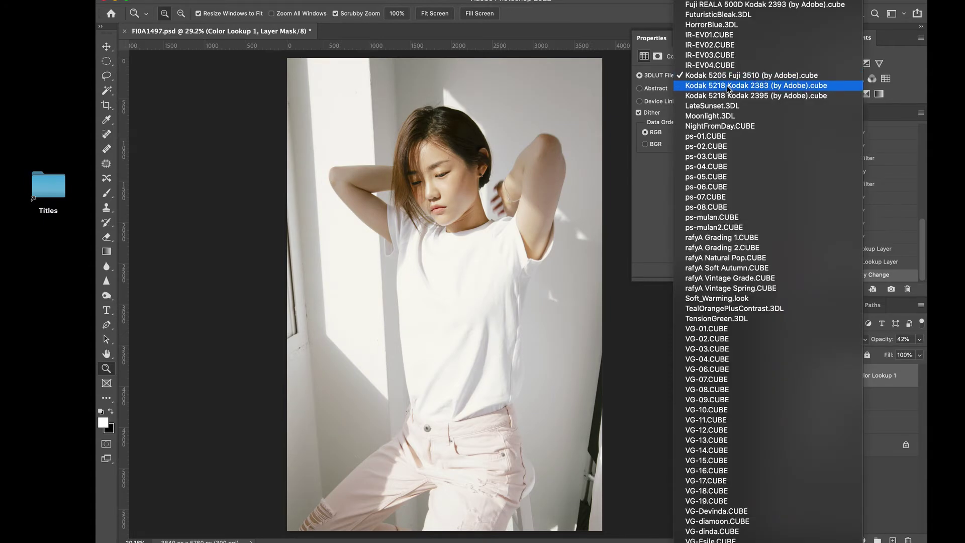
click(733, 89)
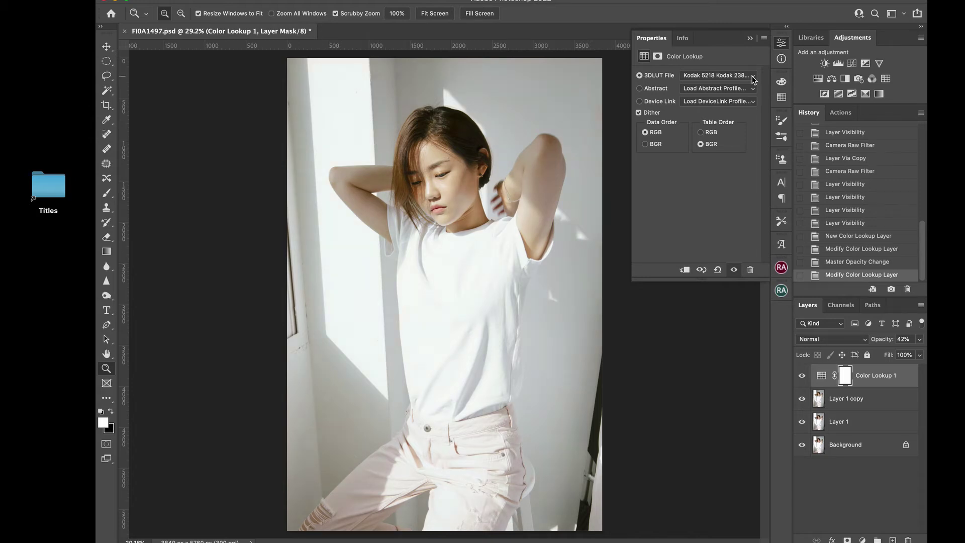
click(920, 340)
click(904, 353)
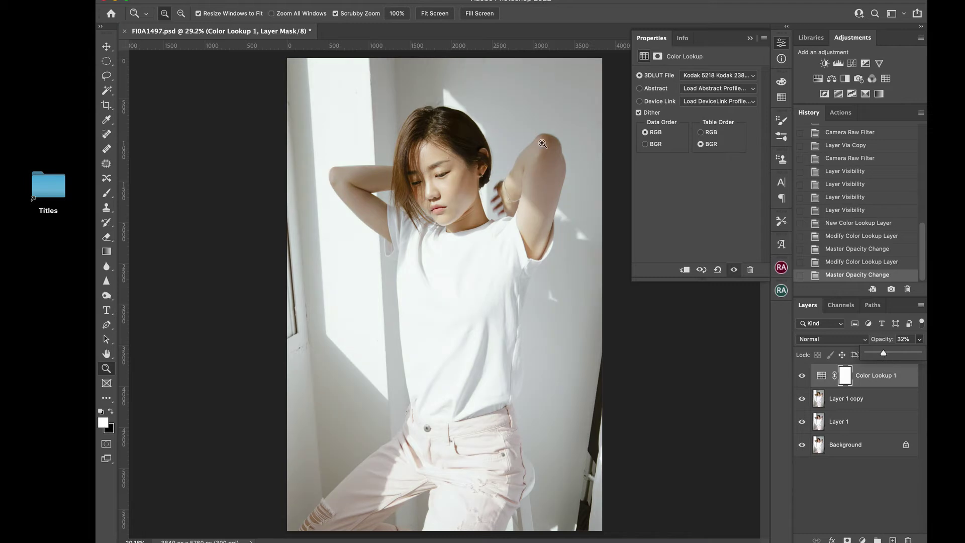
Step: Change the Color Lookup layer's 3D LUT to Ash-Vir_Bluemaroon.CUBE
click(724, 79)
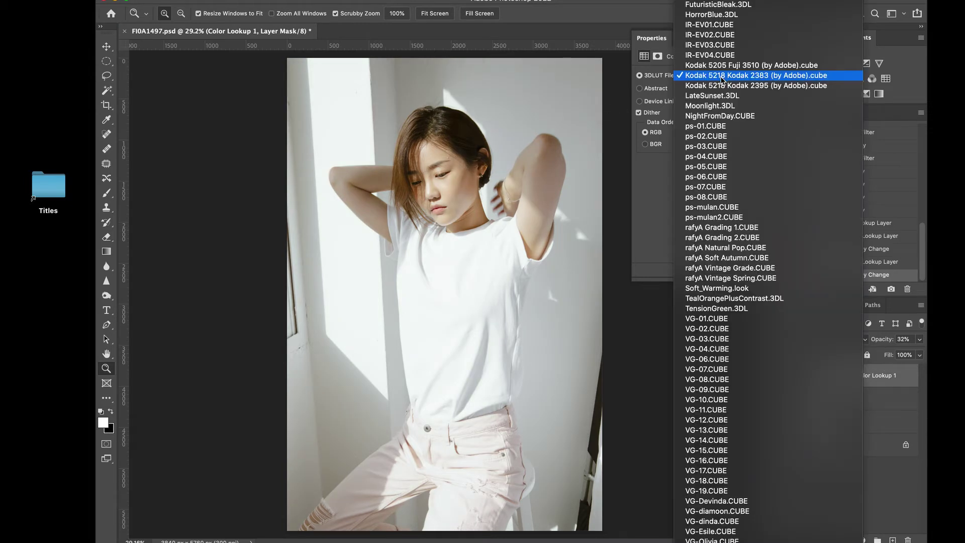
scroll(719, 75, up, 4)
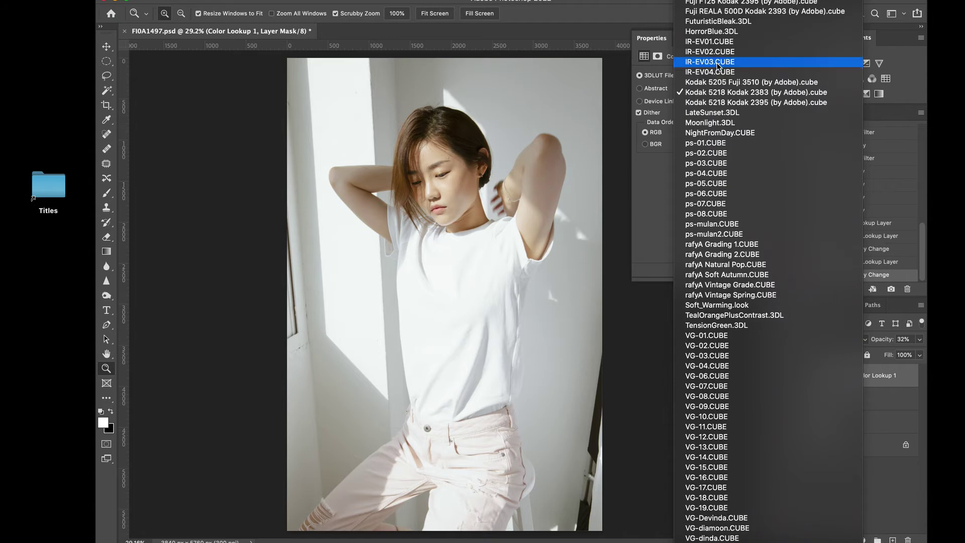
scroll(721, 93, up, 6)
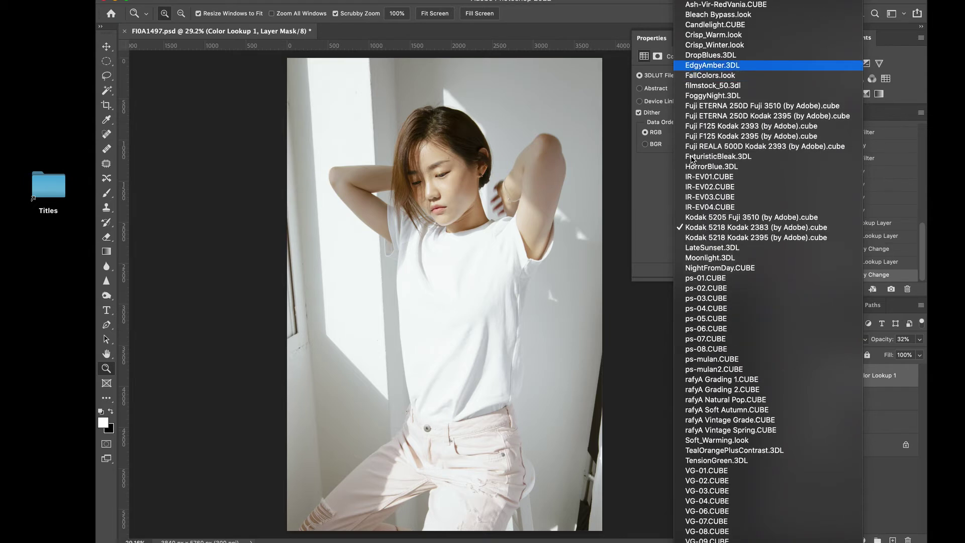
scroll(728, 142, up, 3)
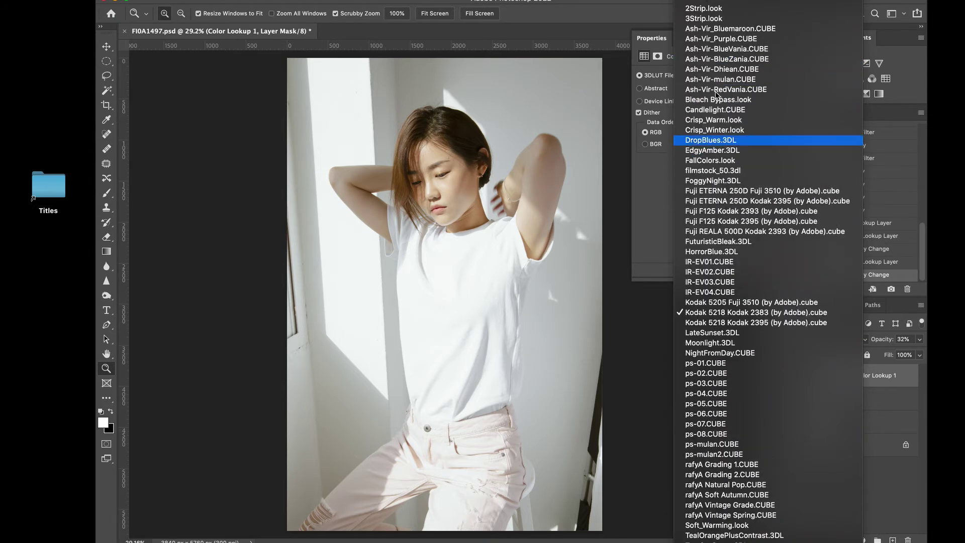
click(725, 29)
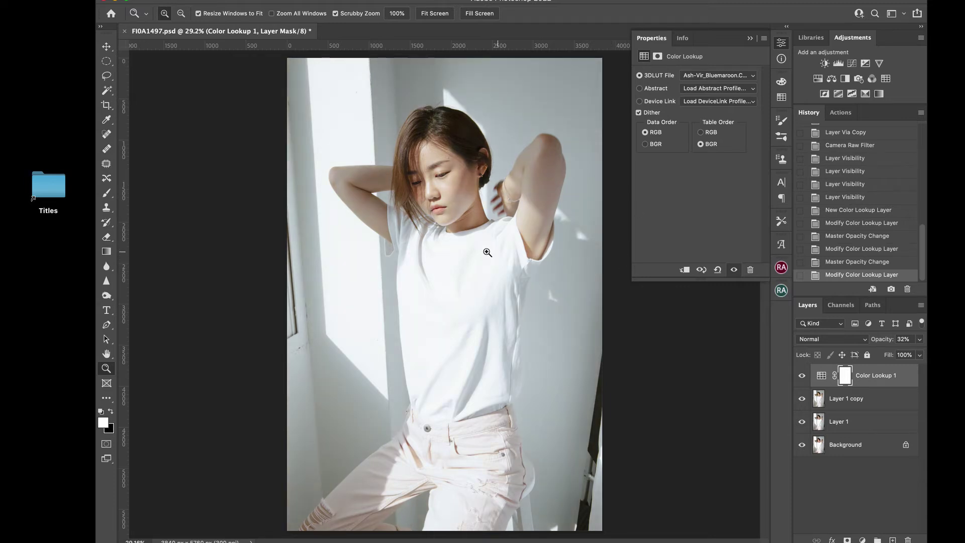
Step: Set the Color Lookup layer's opacity to 18%
click(919, 339)
drag(877, 356, 875, 355)
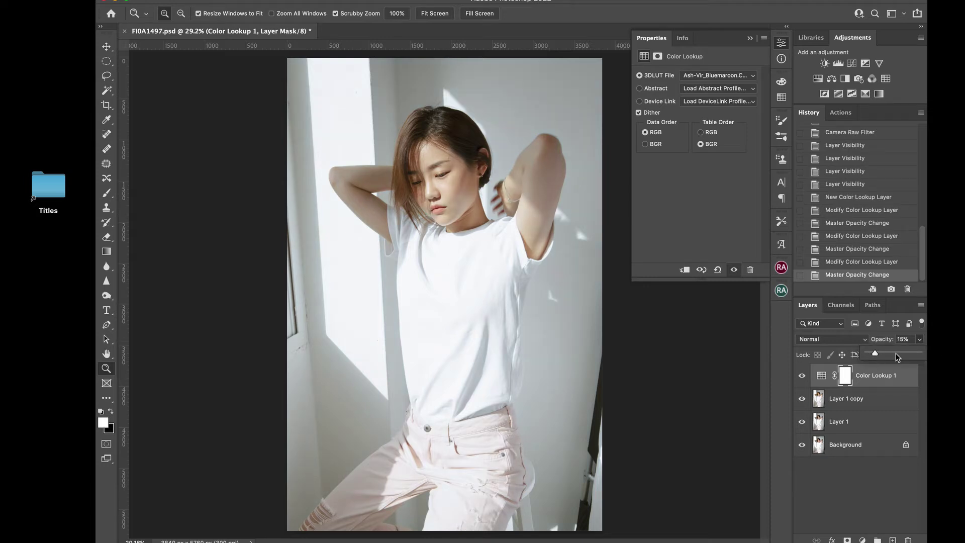
click(897, 355)
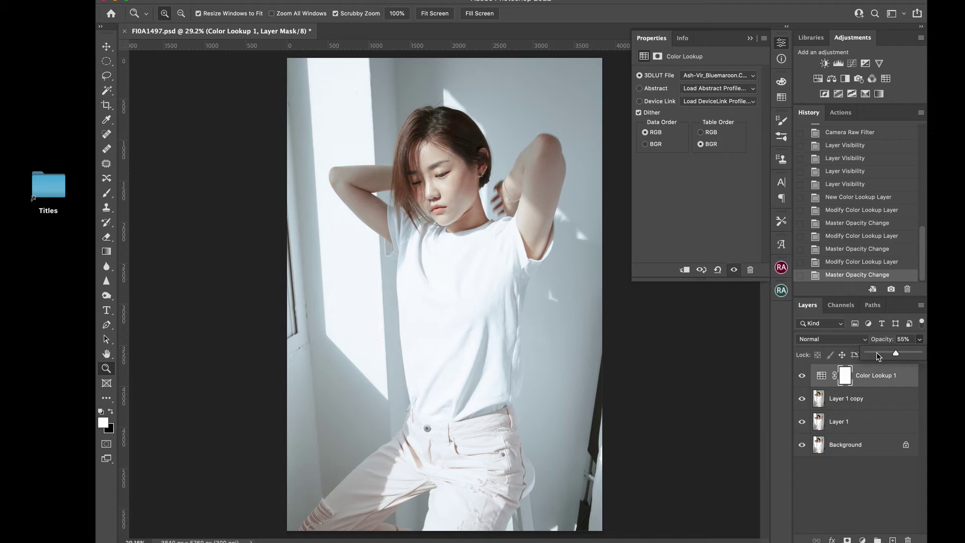
click(878, 355)
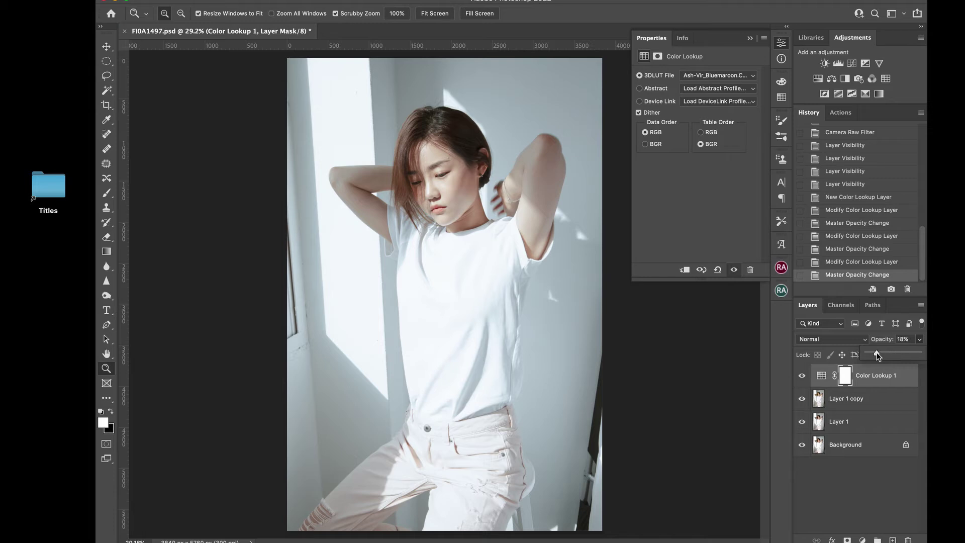
Step: Switch the Color Lookup layer to the Ash-Vir-mulan.CUBE 3D LUT and set its opacity to 23%
click(754, 76)
click(753, 76)
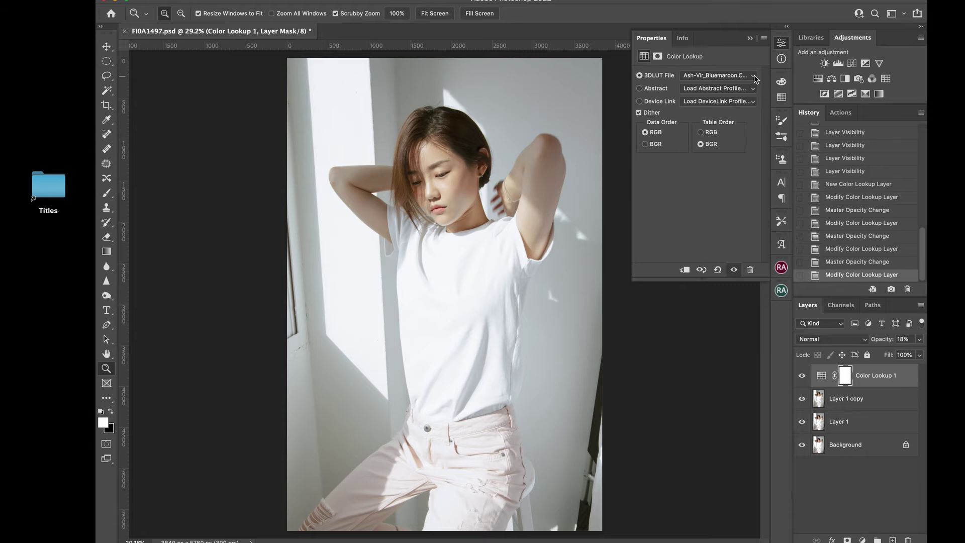
click(754, 76)
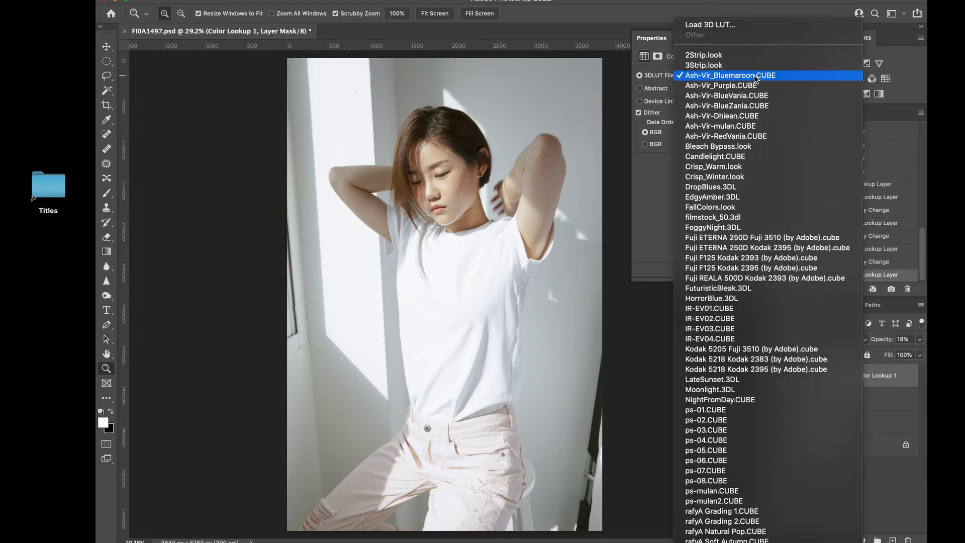
click(743, 128)
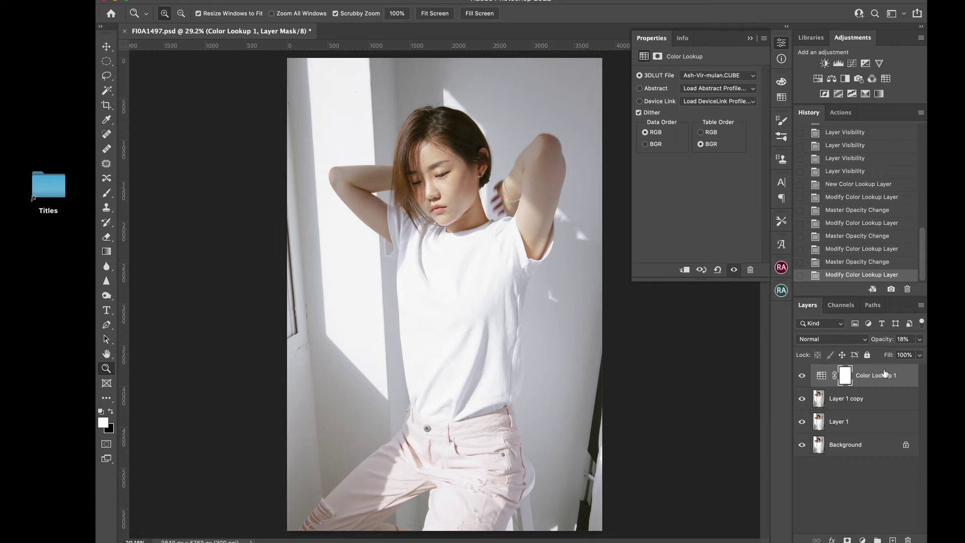
click(919, 340)
drag(888, 357, 880, 356)
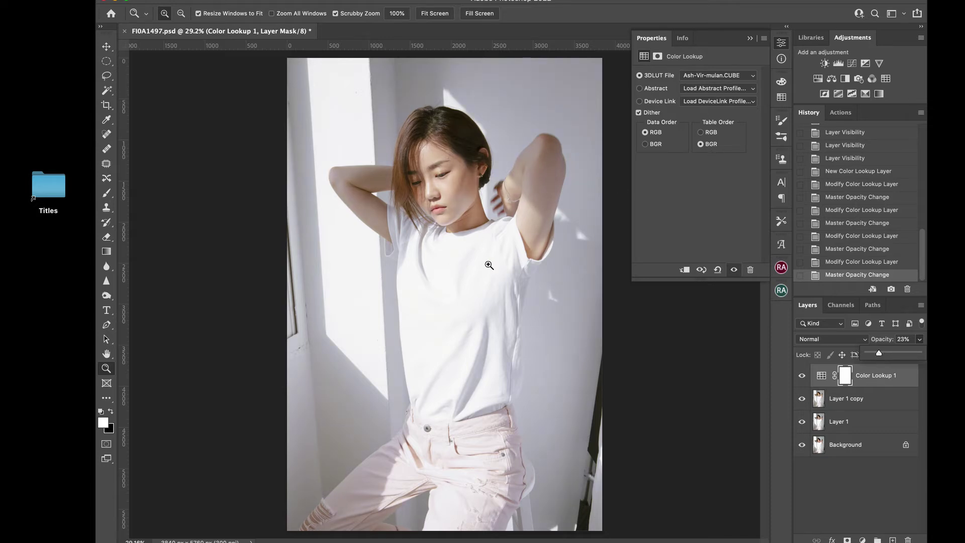
Step: Add a Hue/Saturation adjustment layer above the Color Lookup layer and set its master Saturation to +15
click(863, 540)
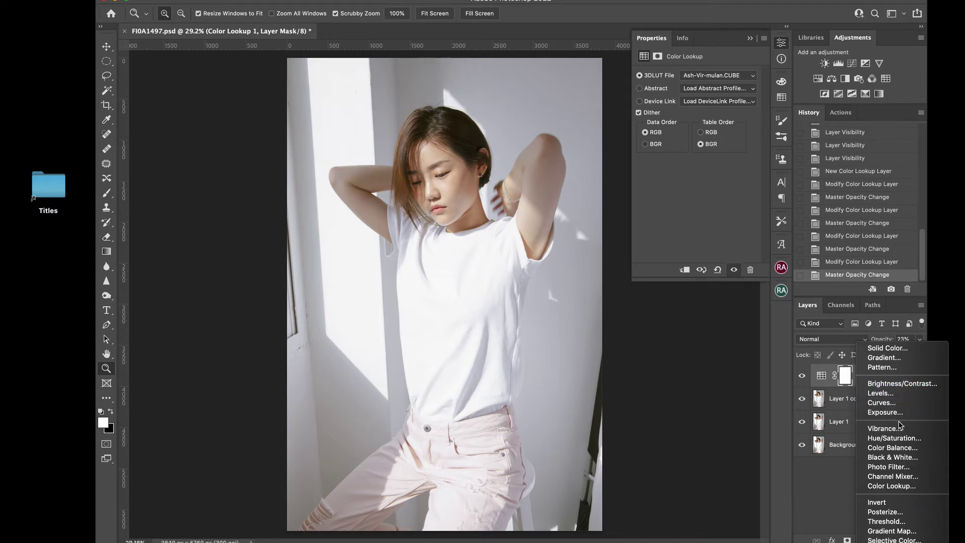
key(Escape)
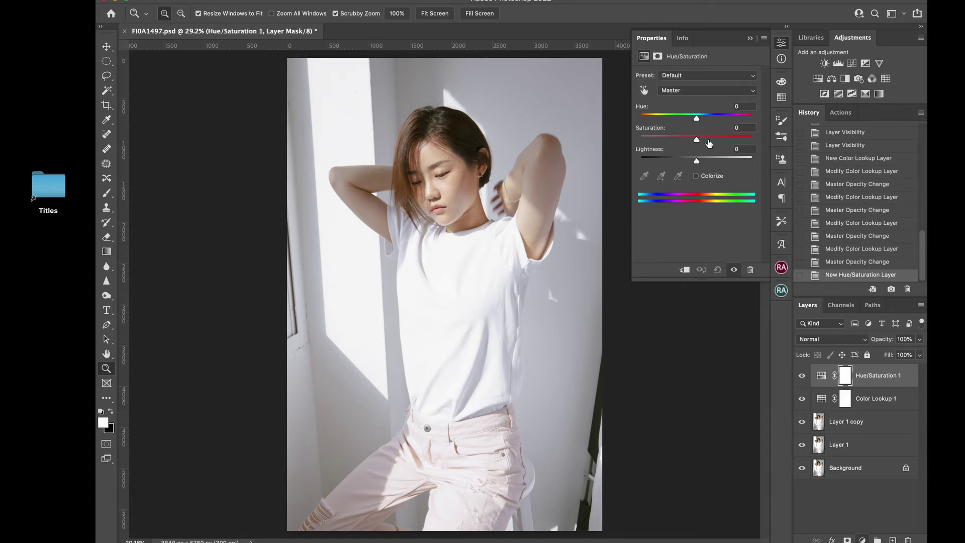
drag(708, 141, 711, 141)
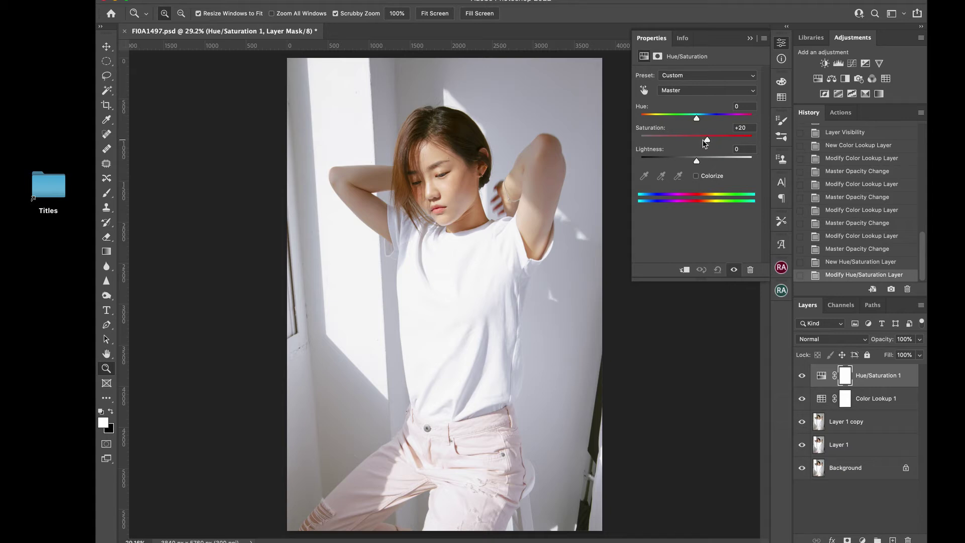
drag(705, 140, 705, 139)
drag(439, 161, 448, 213)
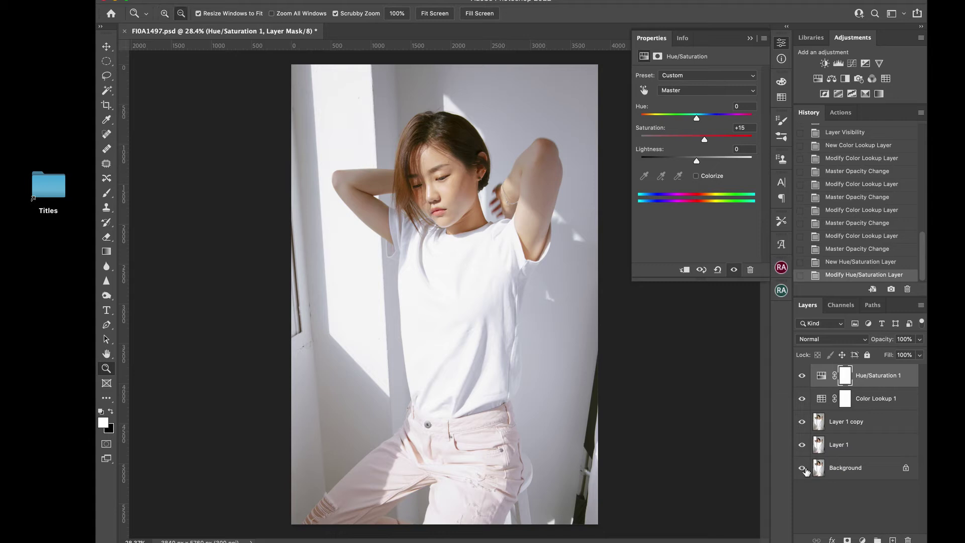
Step: Compare the graded portrait with the Background and Layer 1 by isolating each layer and restoring the others
alt+click(802, 468)
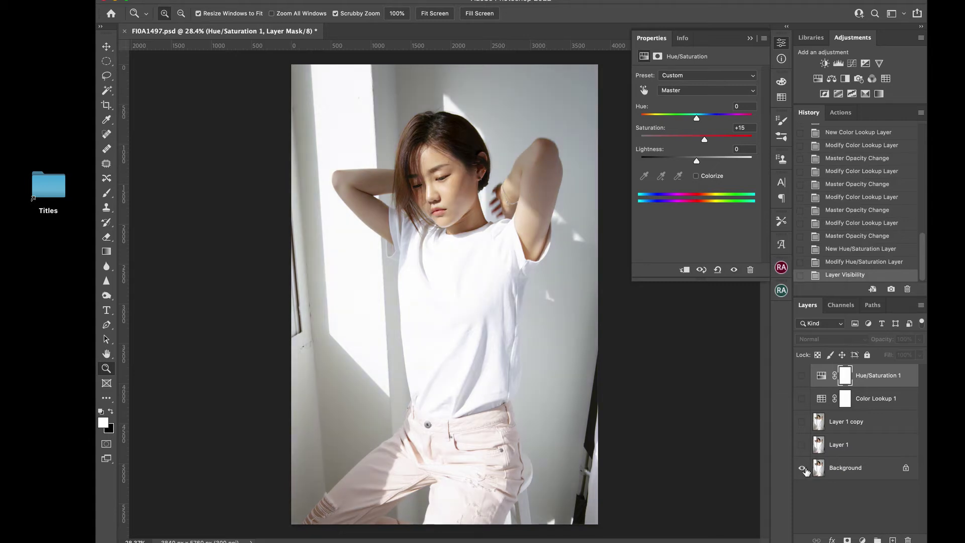
alt+click(802, 468)
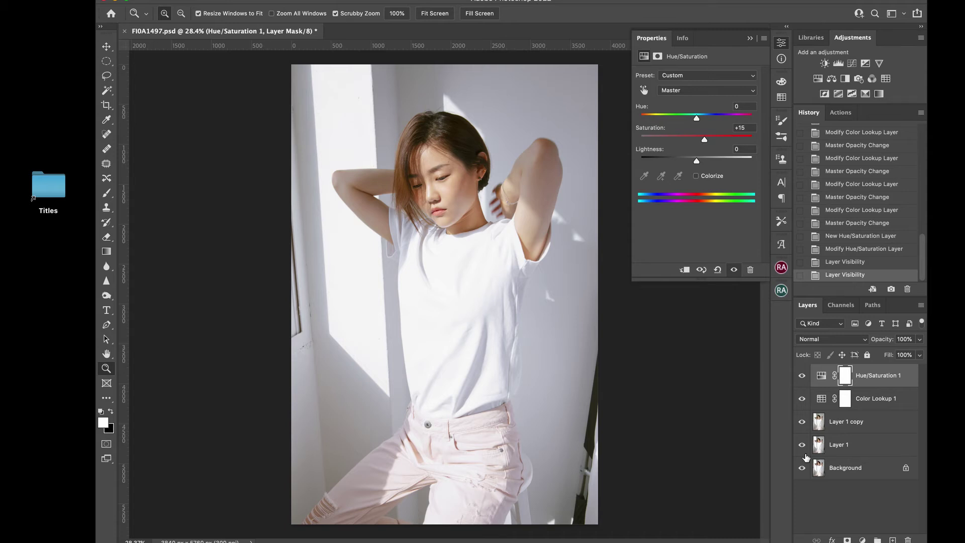
key(alt)
alt+click(802, 445)
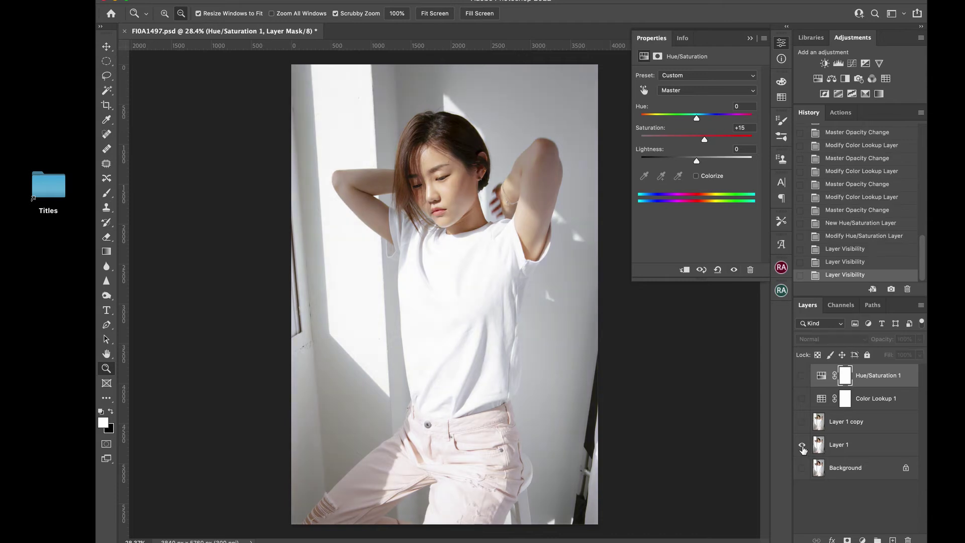
alt+click(803, 445)
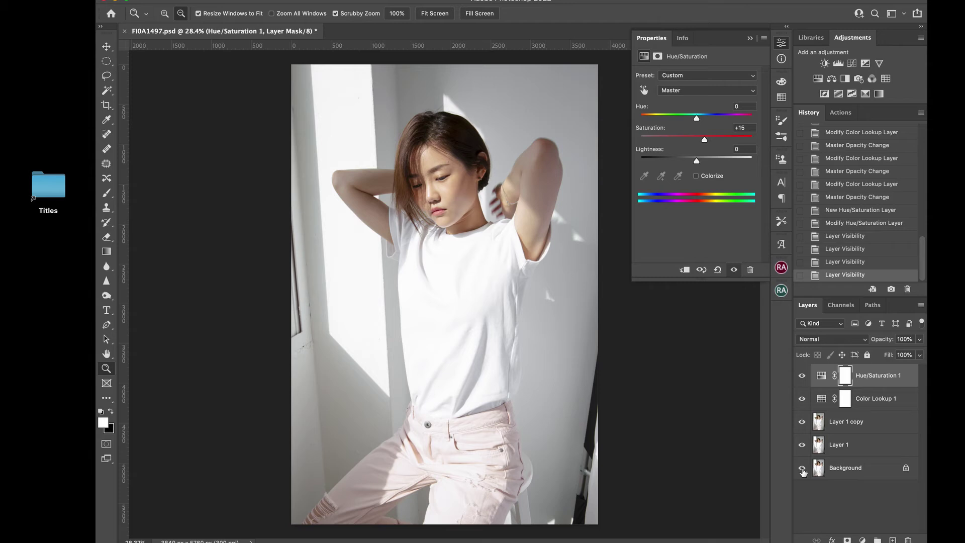
alt+click(802, 468)
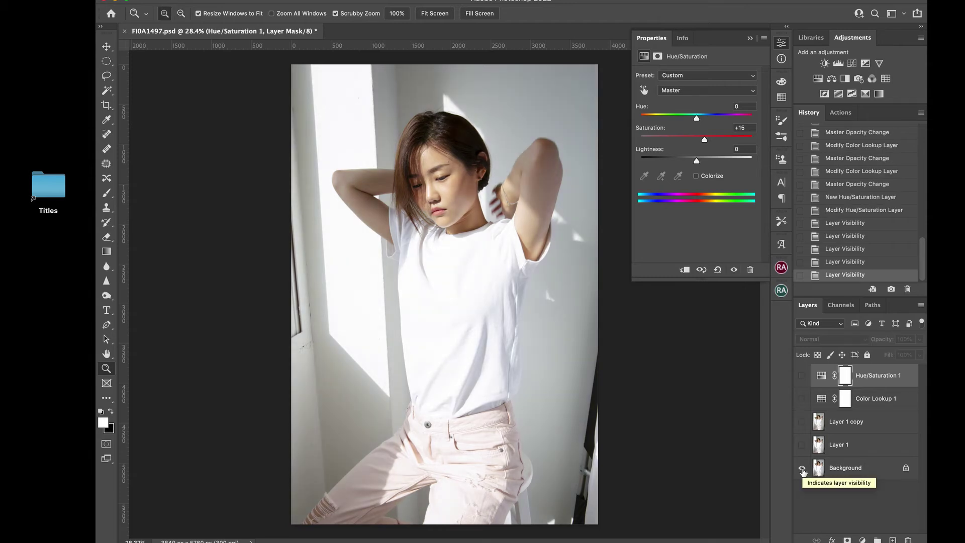
alt+click(802, 468)
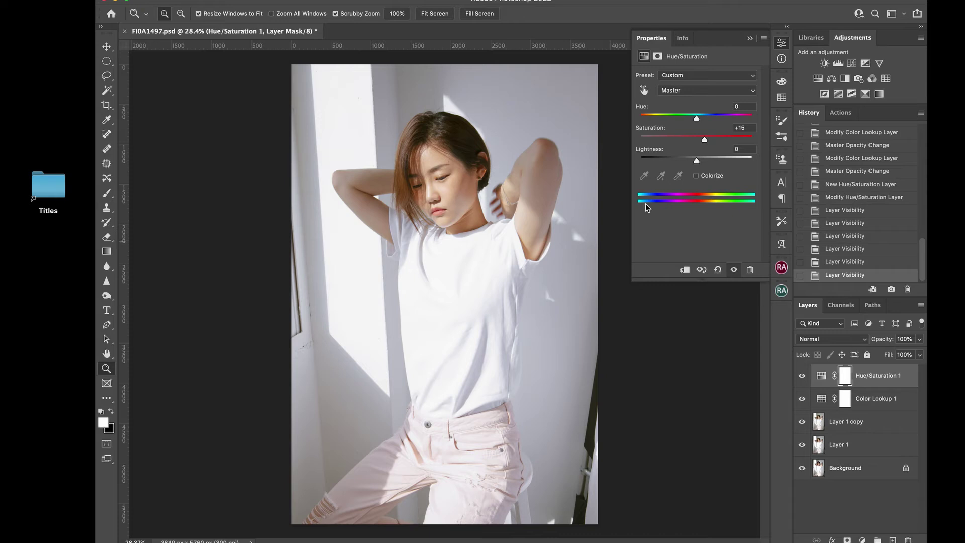
Step: Add a Selective Color adjustment layer directly above Layer 1 copy and raise Cyan slightly in the Reds
drag(499, 211, 502, 216)
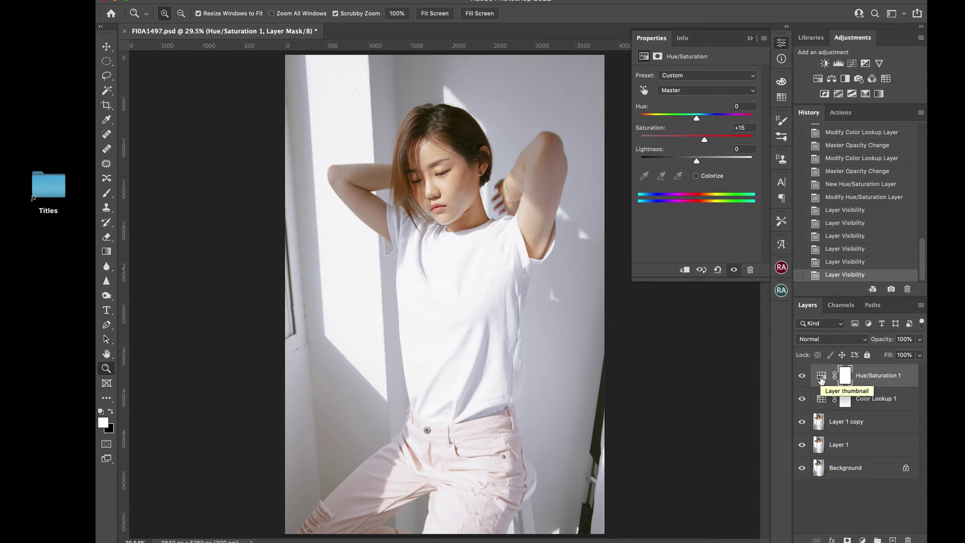
click(848, 425)
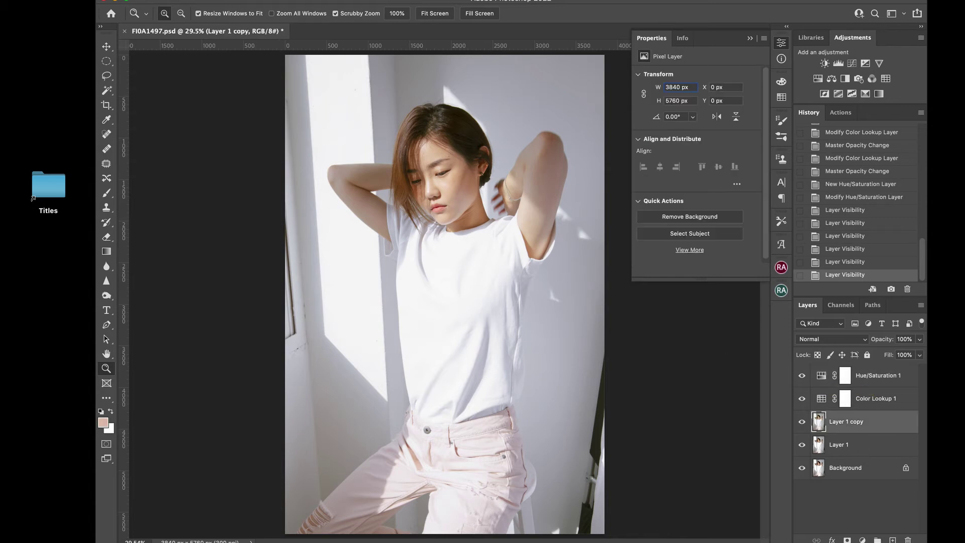
click(863, 540)
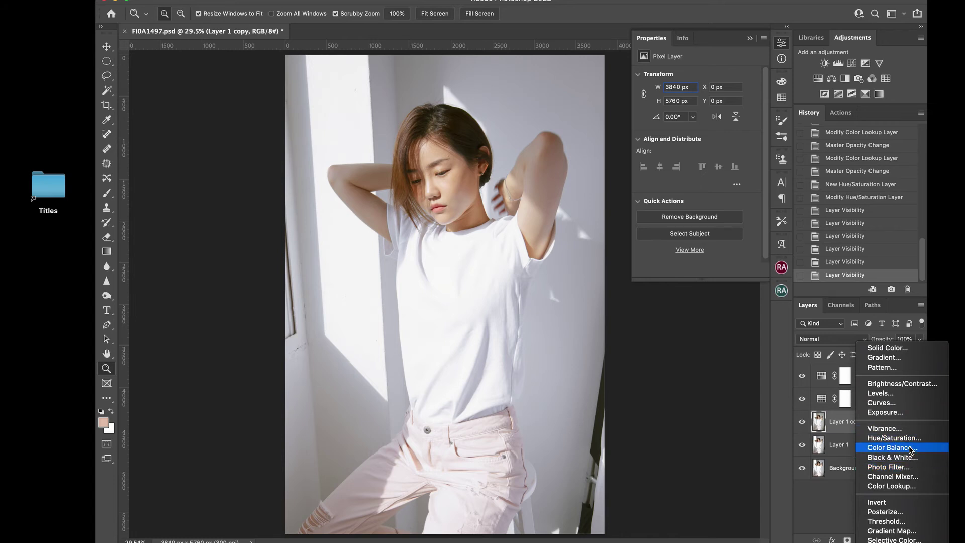
click(890, 540)
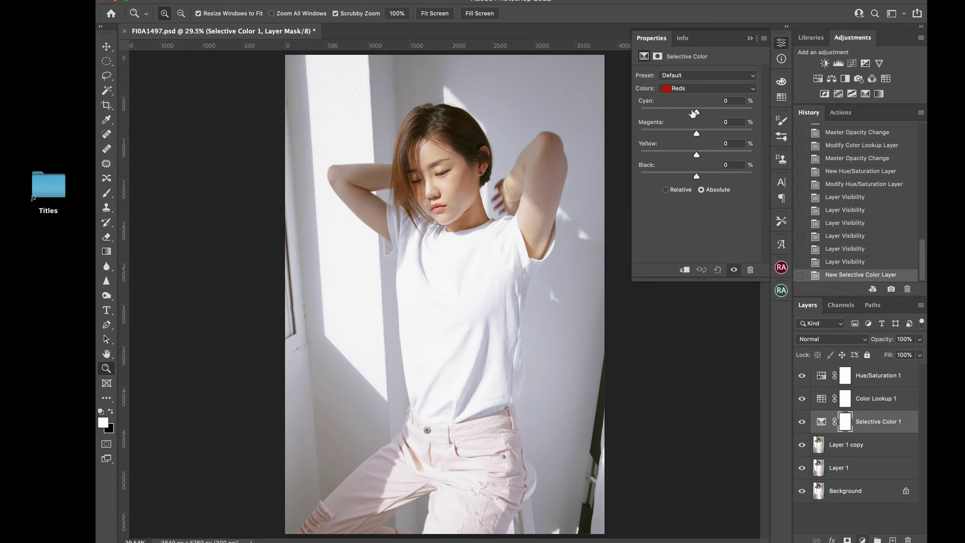
drag(694, 112, 713, 111)
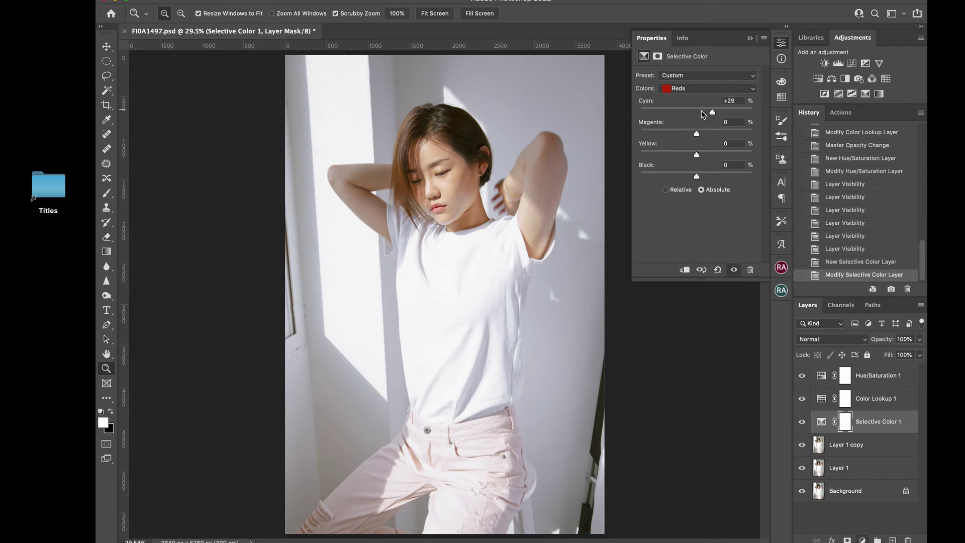
click(700, 110)
Step: Open the Camera Raw Filter on the portrait and apply the CN11 preset from Style: Cinematic II
key(super+shift+a)
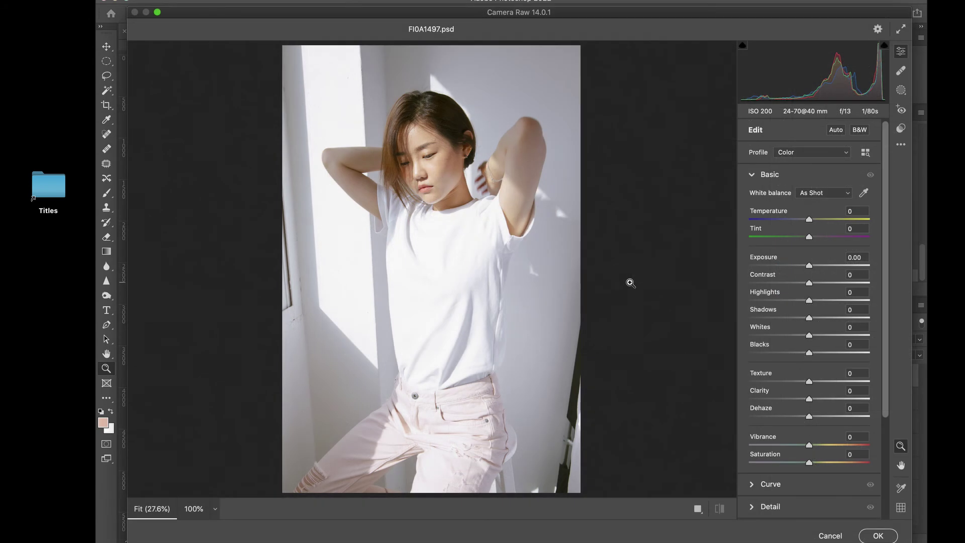
click(901, 130)
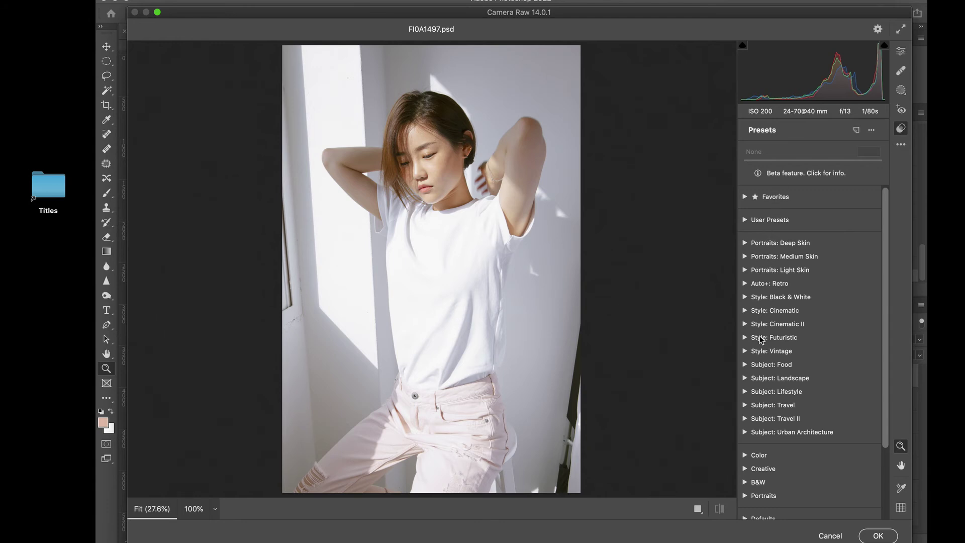
click(748, 325)
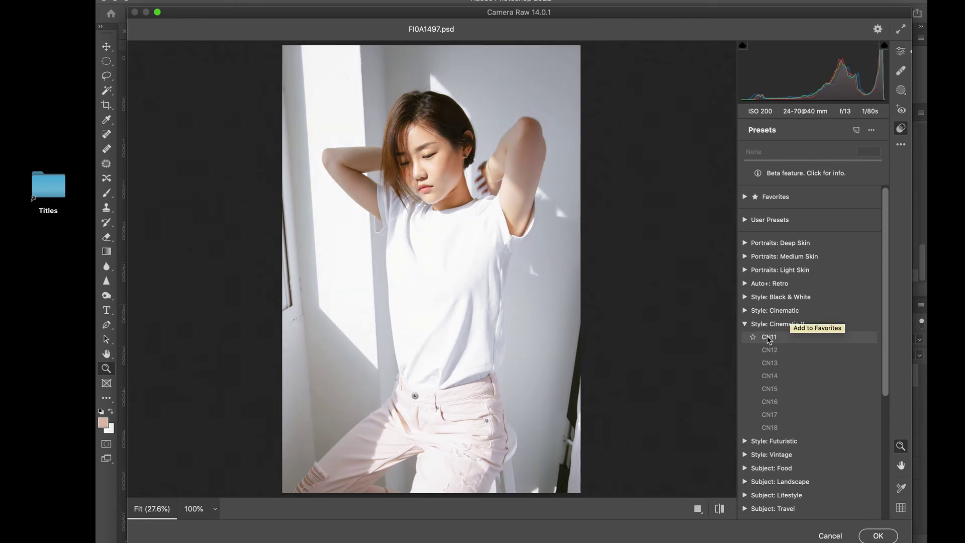
click(768, 336)
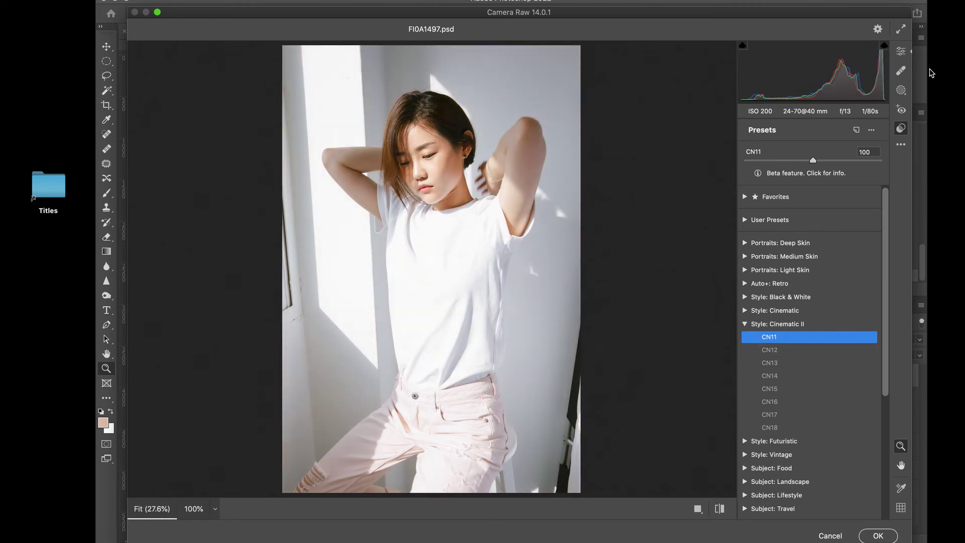
Step: Set Highlights to -64 and Whites to -16 in the Camera Raw Basic adjustments
click(901, 51)
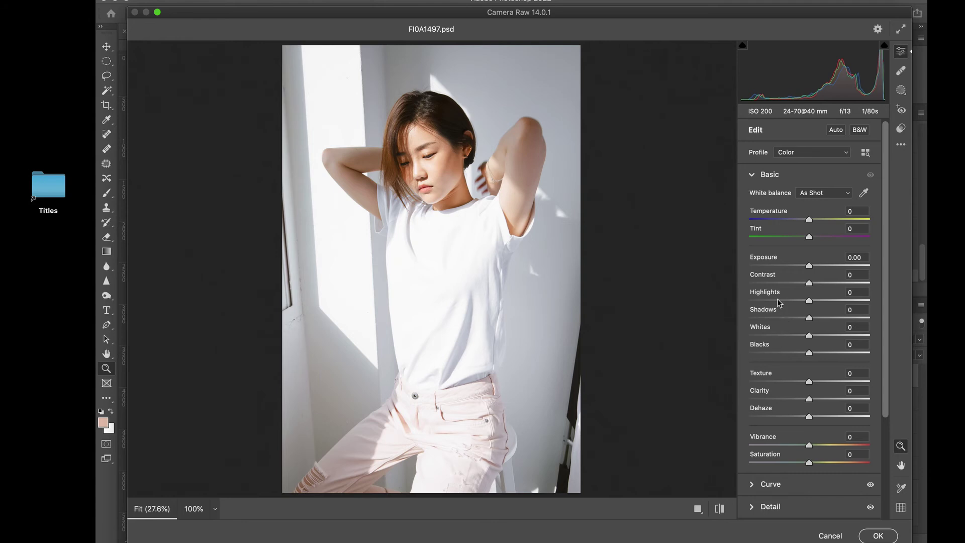
click(778, 300)
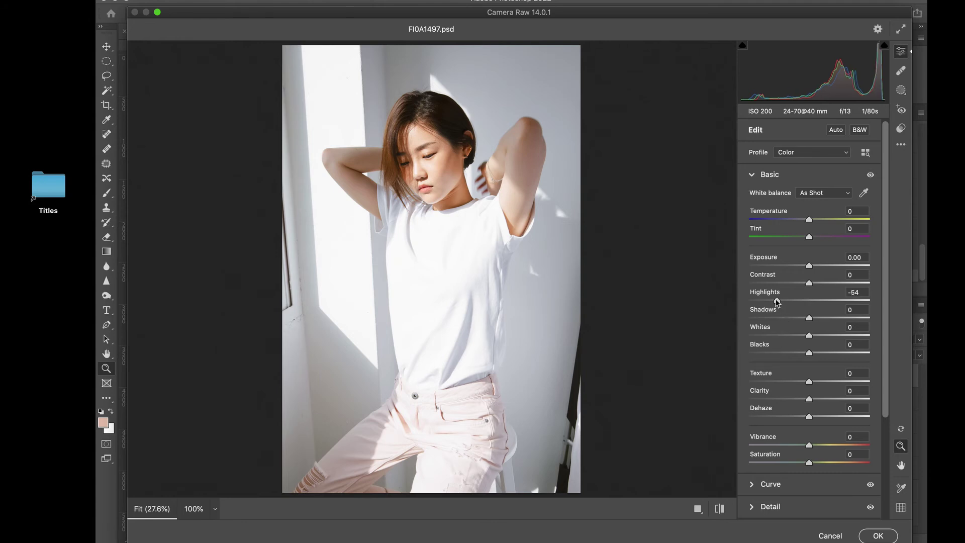
drag(777, 300, 771, 300)
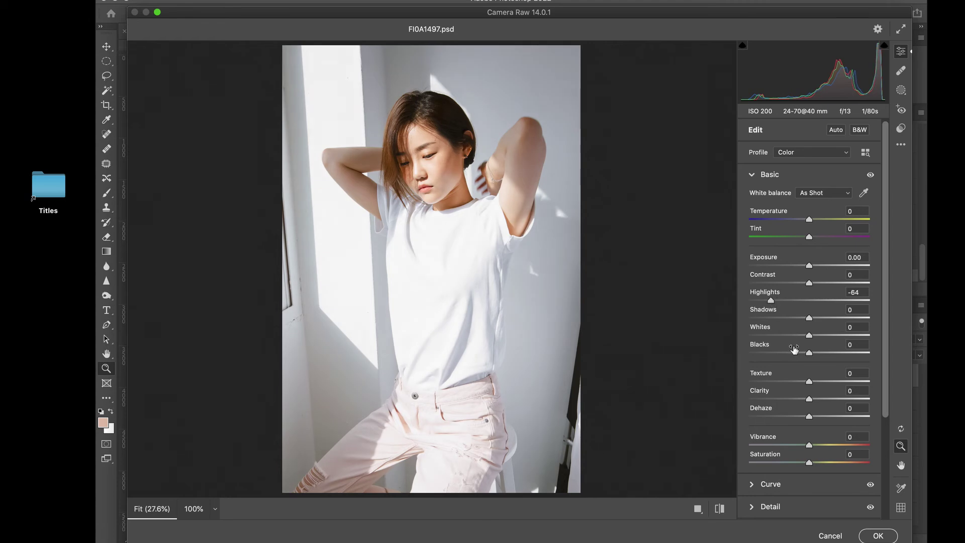
click(792, 336)
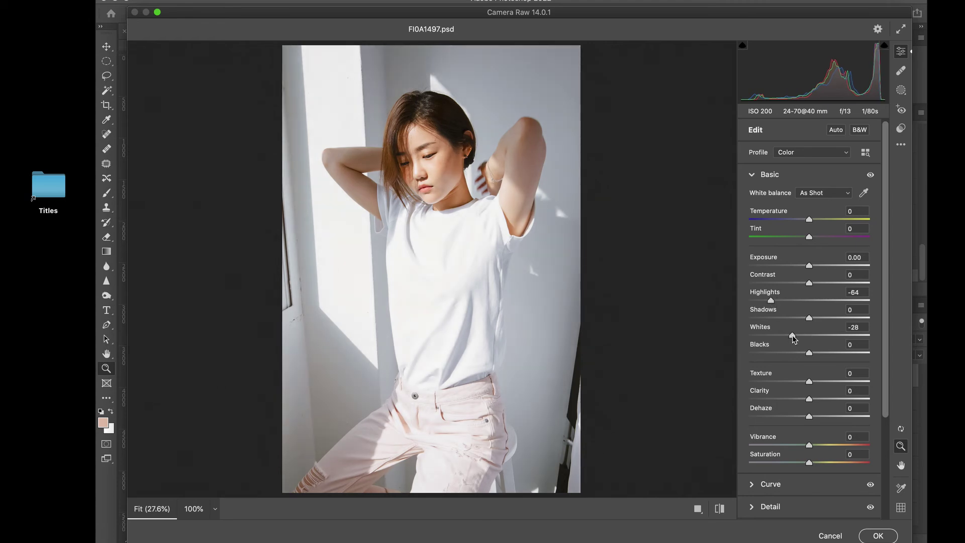
drag(793, 335, 799, 334)
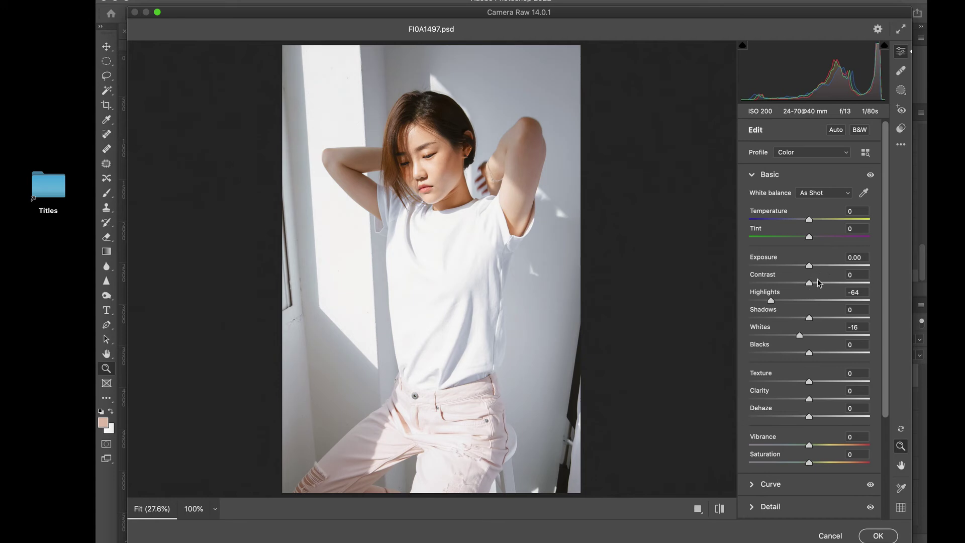
Step: Set the Camera Raw Contrast to -22
drag(818, 283, 823, 283)
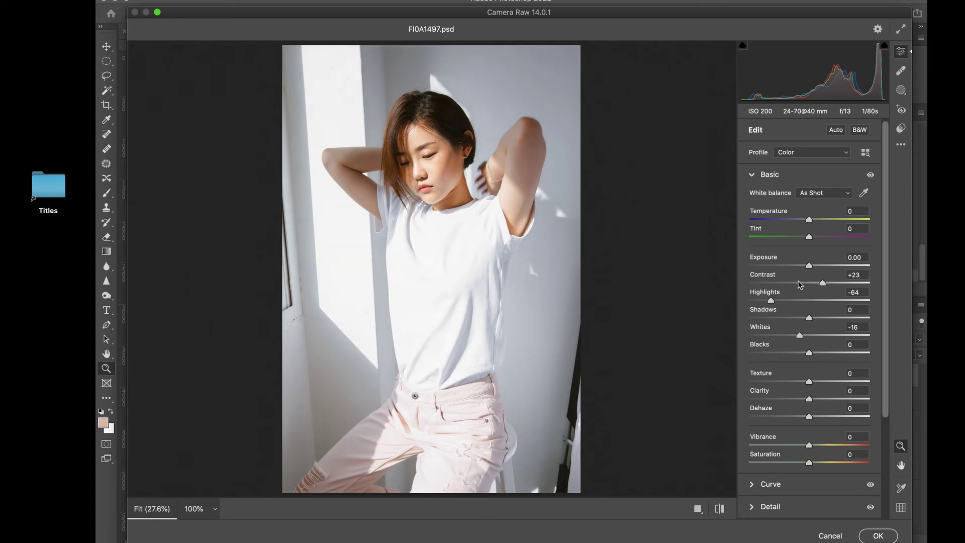
click(799, 283)
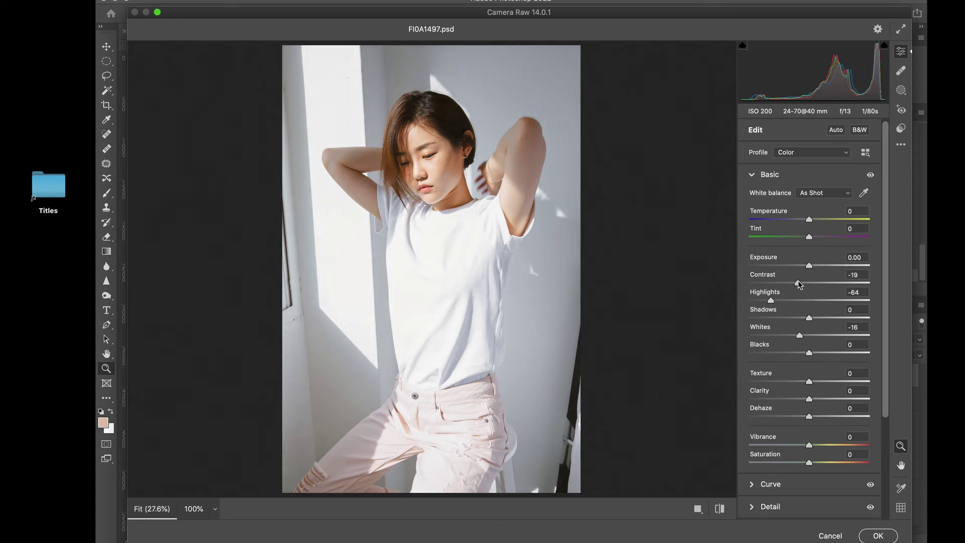
drag(798, 282, 784, 283)
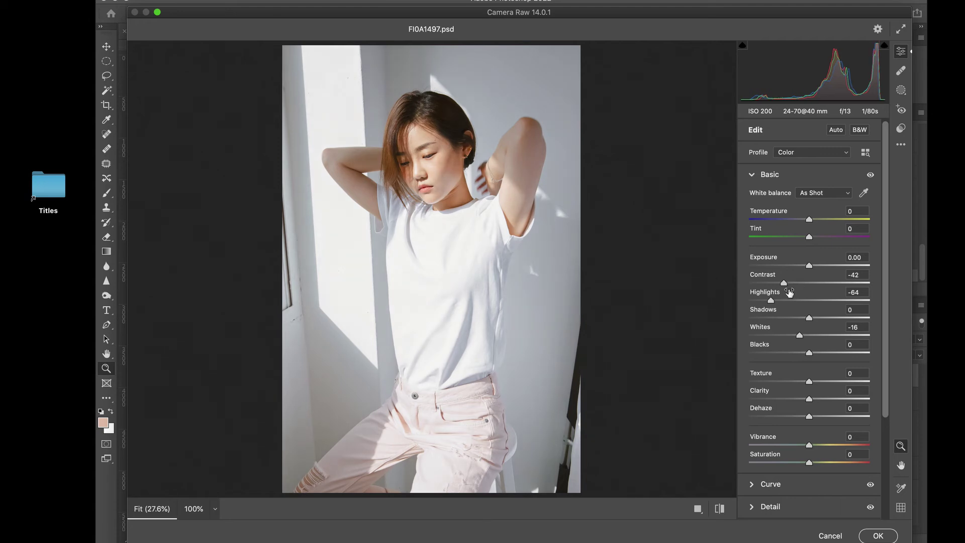
click(796, 283)
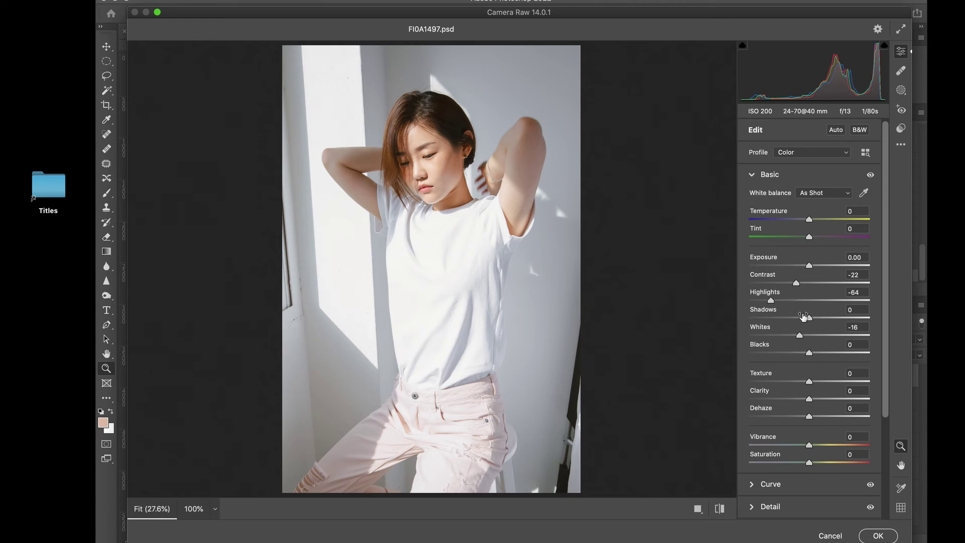
Step: Set Blacks to +19 in the Camera Raw Basic adjustments and inspect the face and hair
click(795, 354)
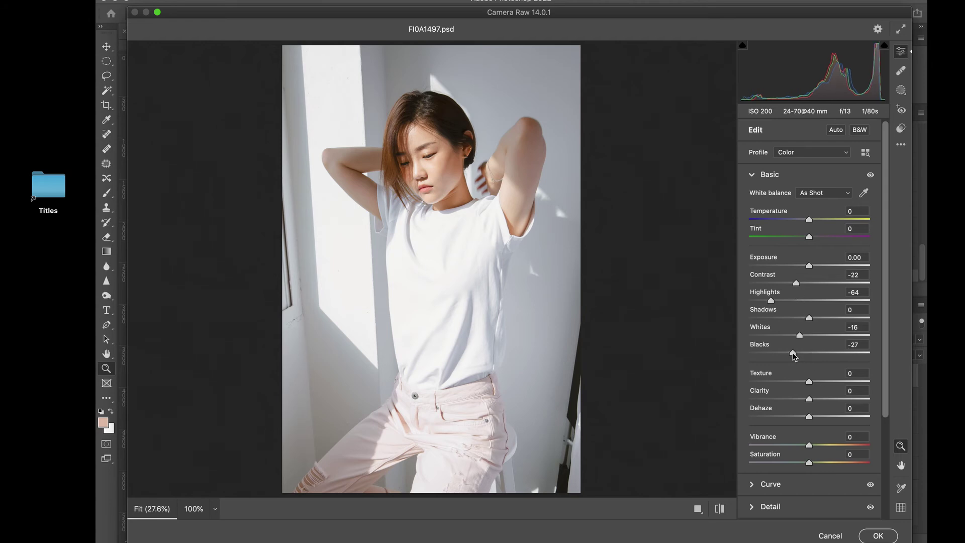
click(821, 354)
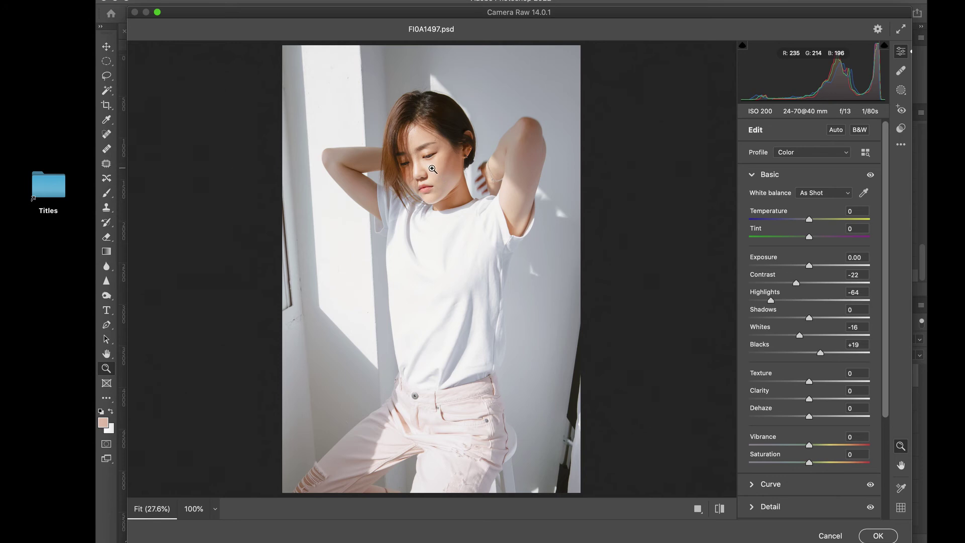
drag(403, 192, 479, 215)
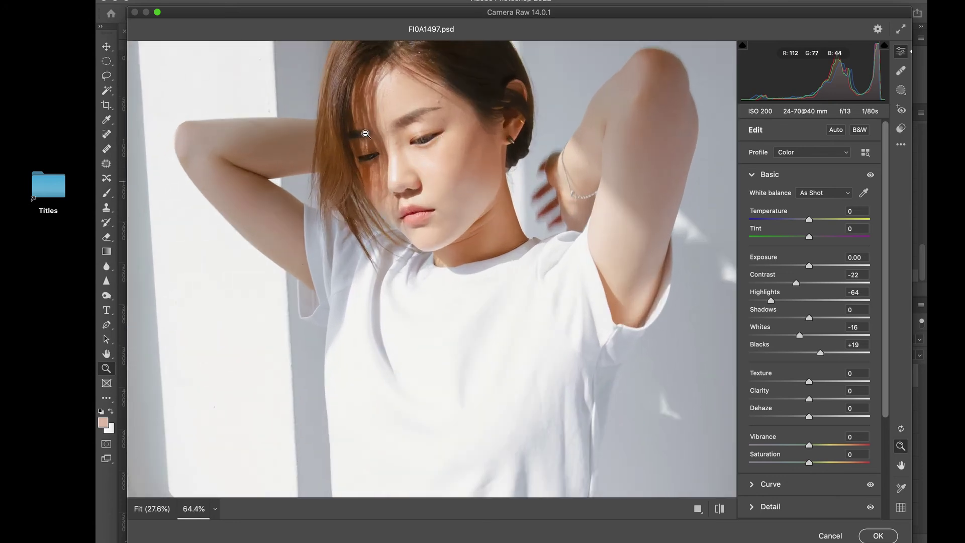
alt+click(533, 297)
alt+click(532, 320)
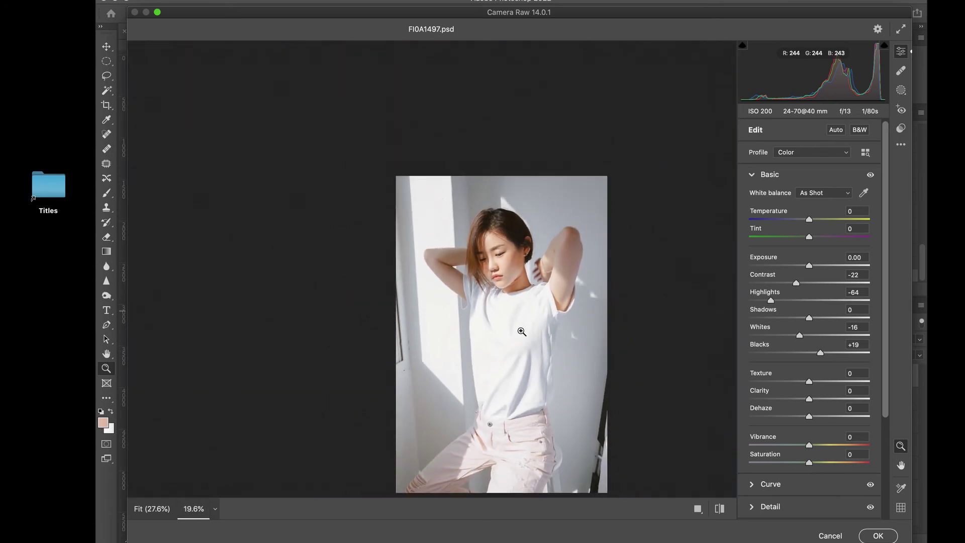
click(523, 332)
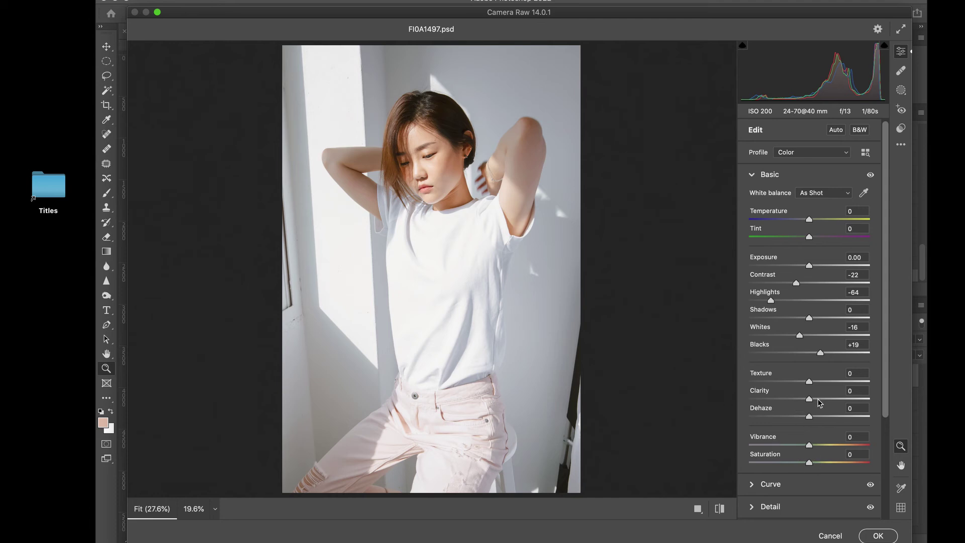
Step: Try a Clarity of -15 on the portrait and reset Clarity to its default of 0
drag(820, 401, 801, 400)
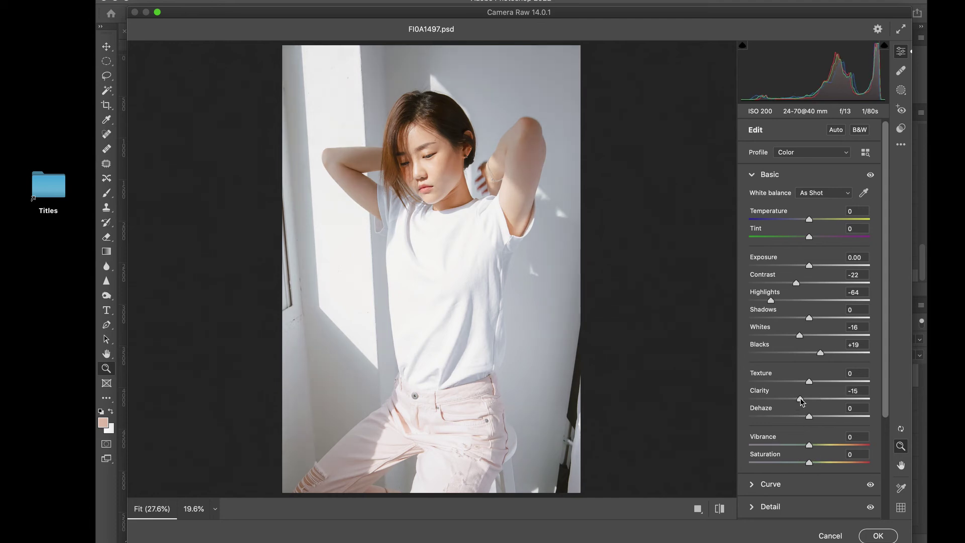
double_click(810, 402)
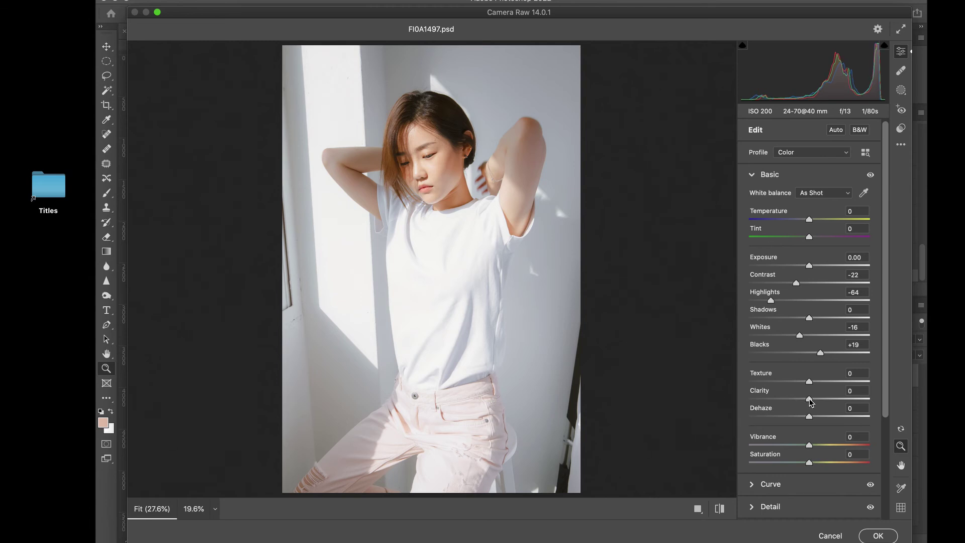